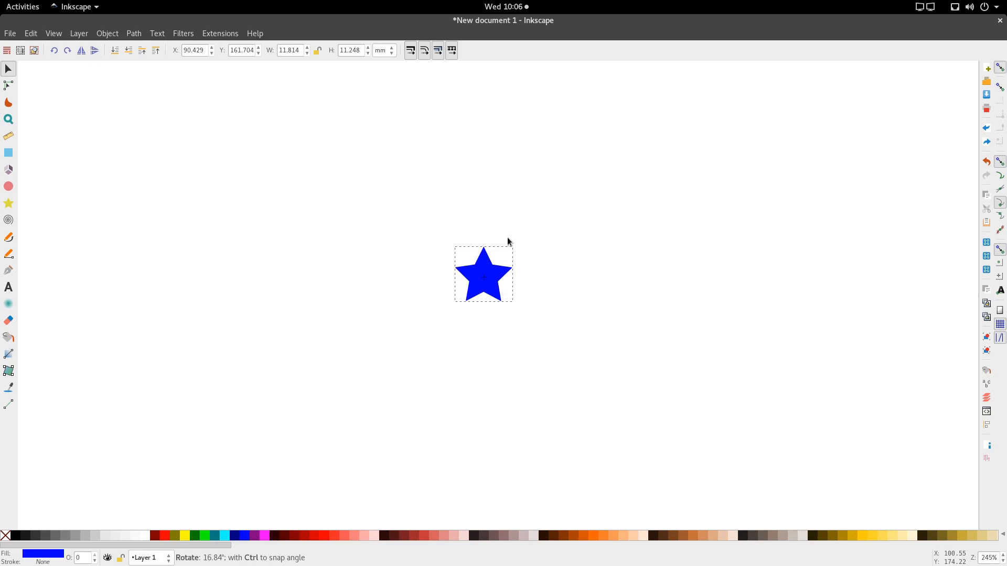
- Spray copies of the blue star in an arc across the upper part of the page, using scale 5 and focus 0
key(5)
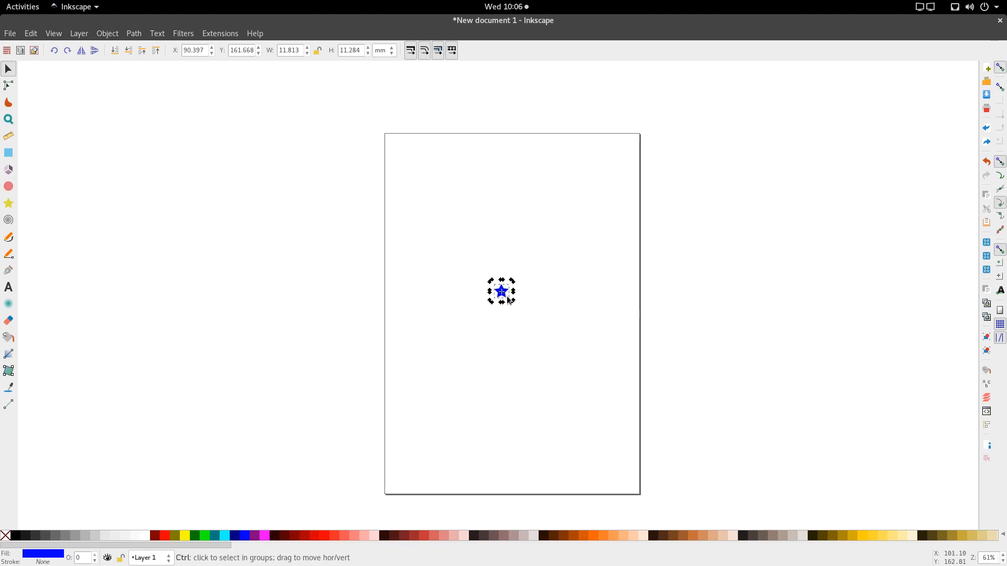
click(521, 316)
click(504, 297)
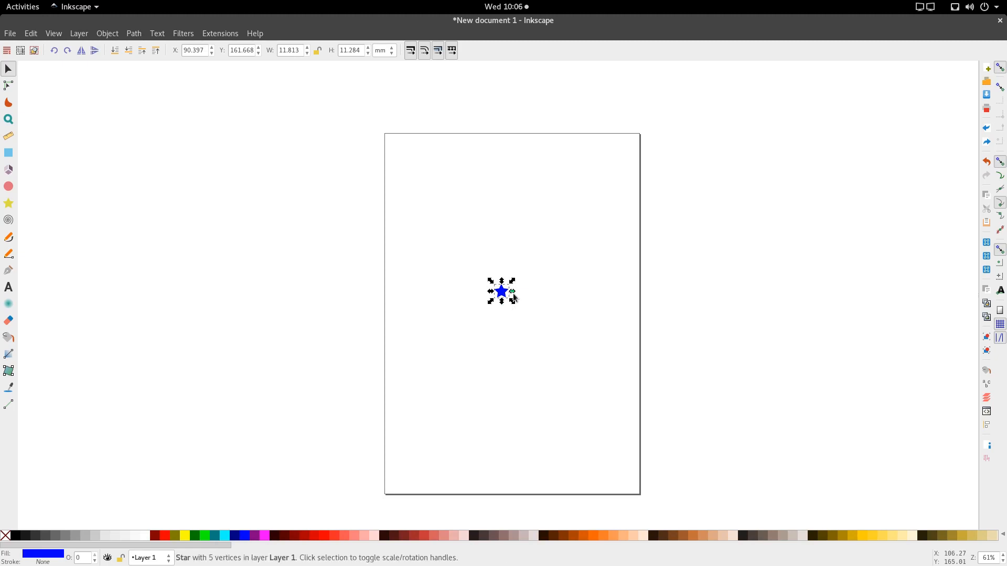
click(31, 33)
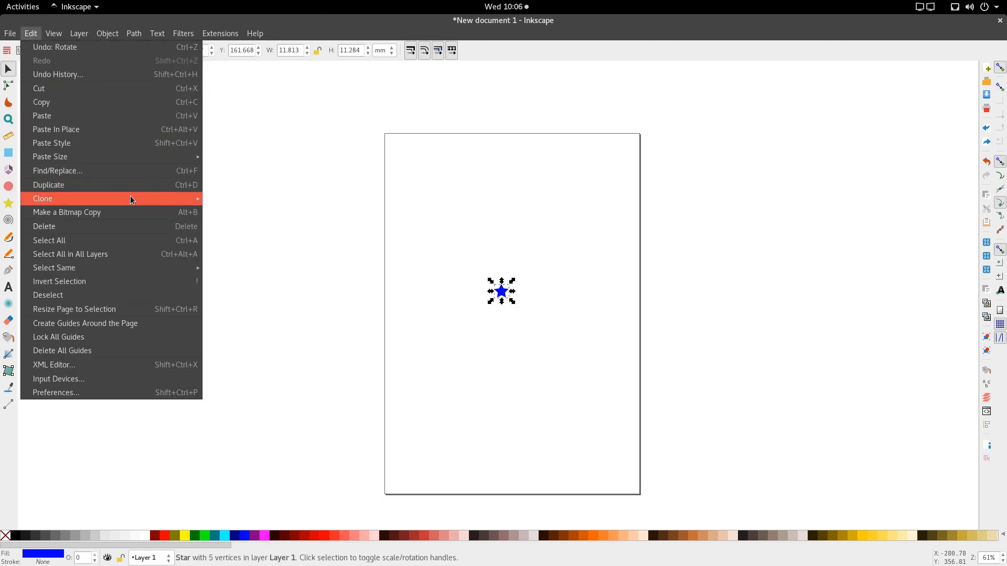
click(124, 98)
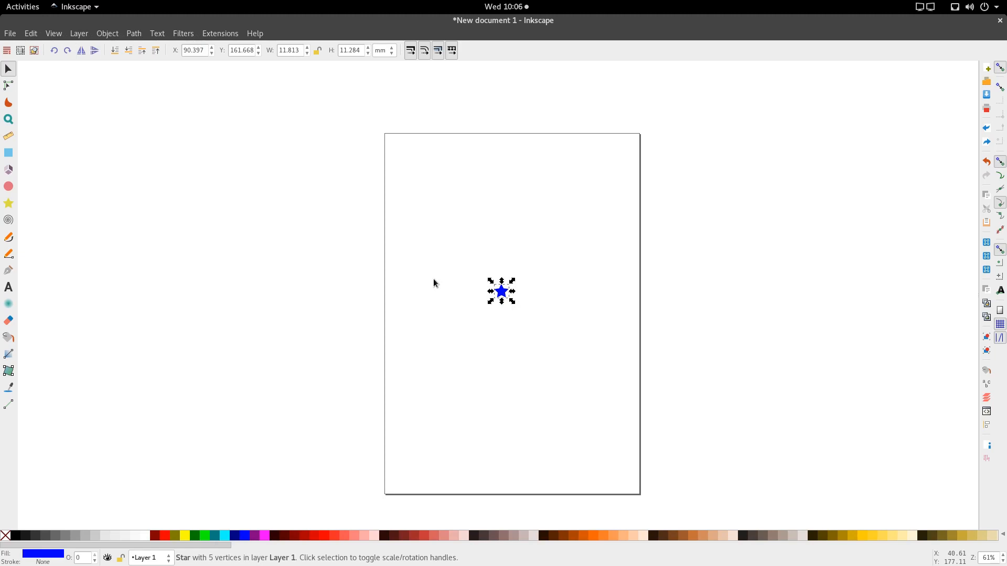
key(a)
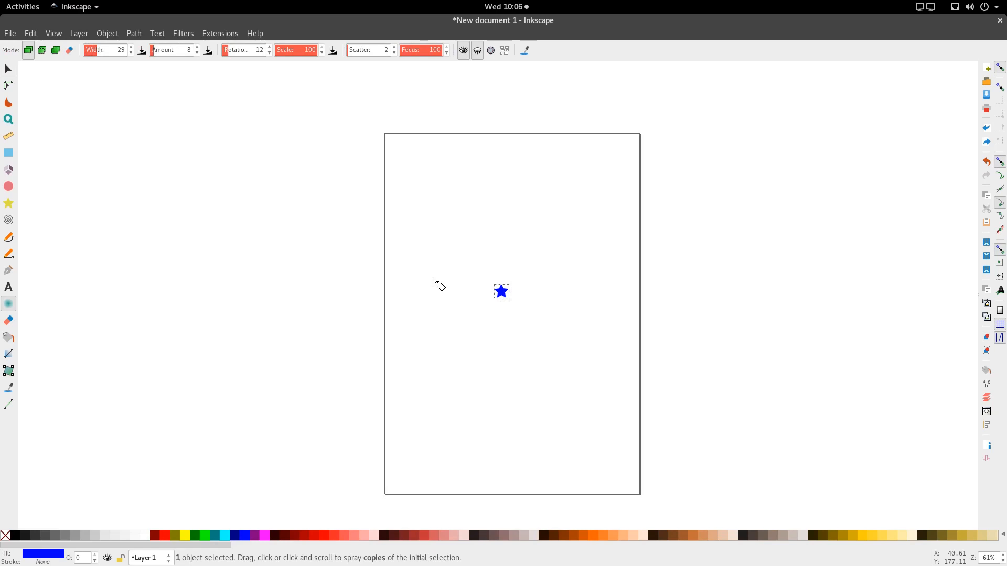
click(279, 50)
drag(409, 52, 394, 51)
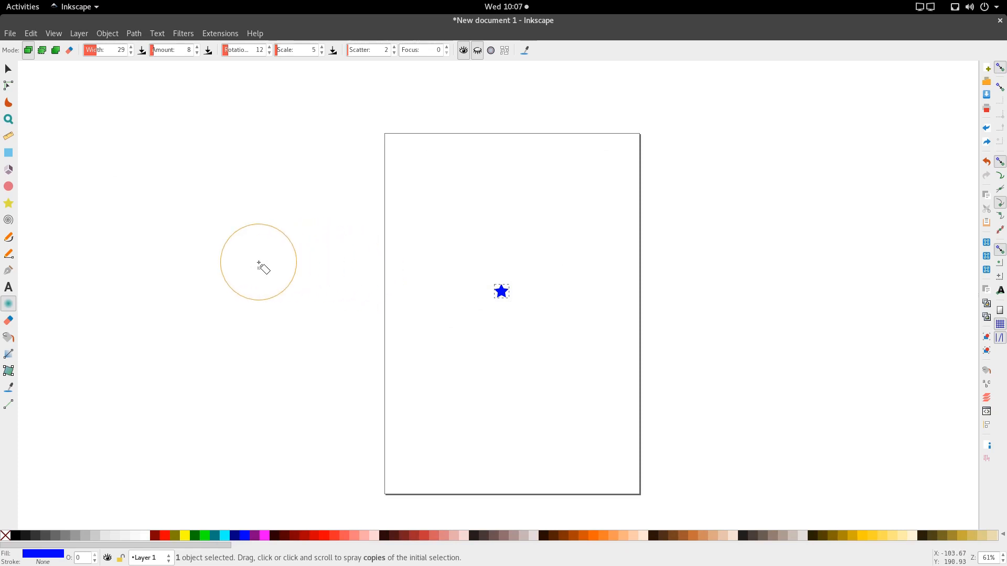
mouse_move(362, 217)
mouse_down()
mouse_move(490, 184)
mouse_move(603, 201)
mouse_move(667, 234)
mouse_up()
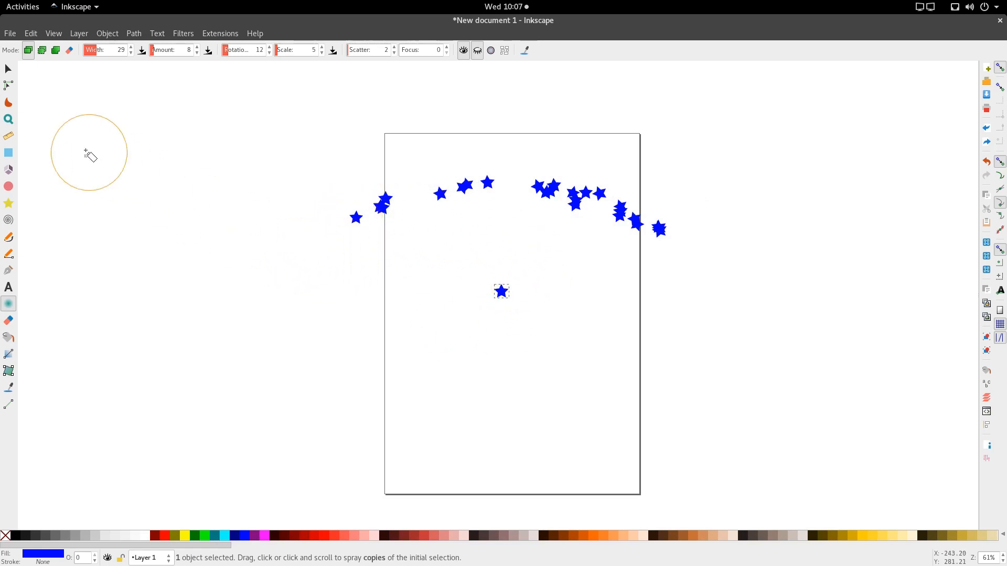
- Fill one sprayed star on the left part of the upper arc with orange
click(8, 72)
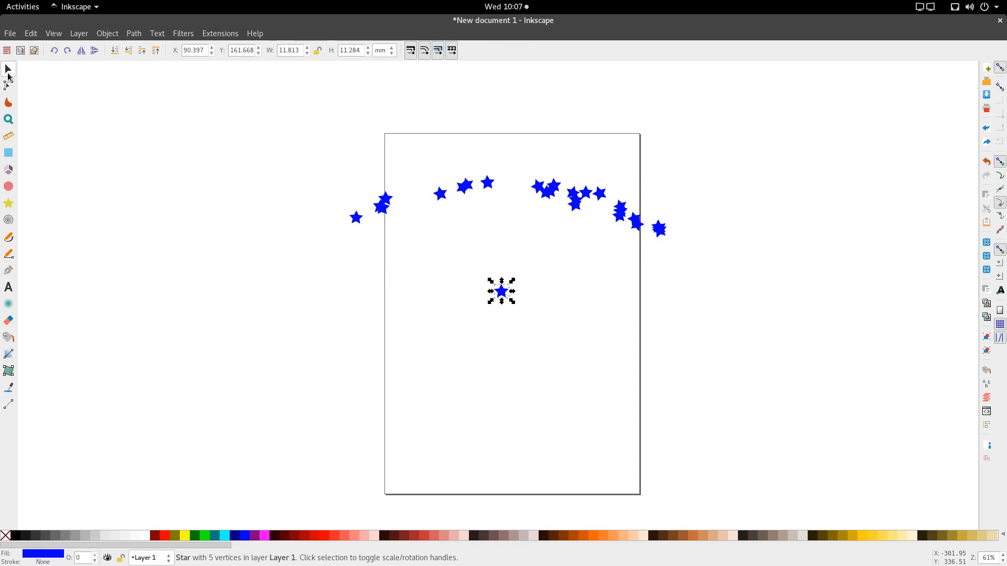
click(437, 201)
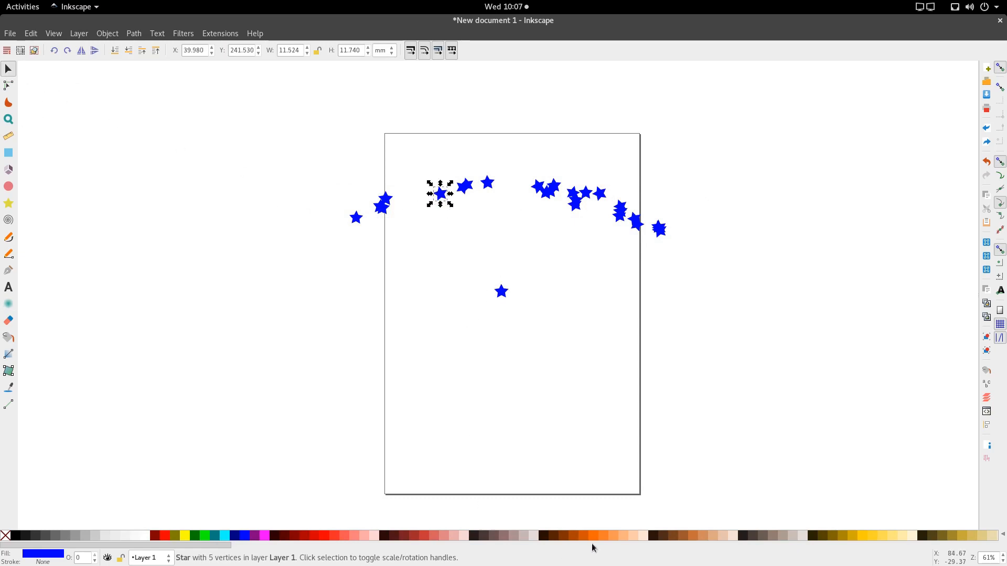
click(603, 536)
- Enlarge a sprayed star right of the arc's middle to about 29 mm wide and give it the orange star's sampled colour
click(548, 191)
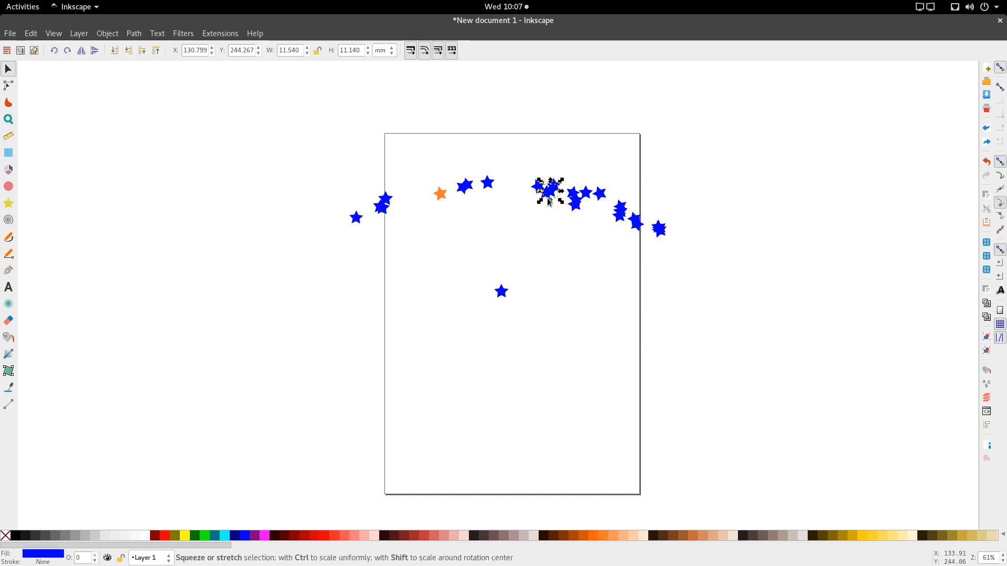
drag(565, 205, 571, 214)
click(556, 189)
click(561, 203)
key(d)
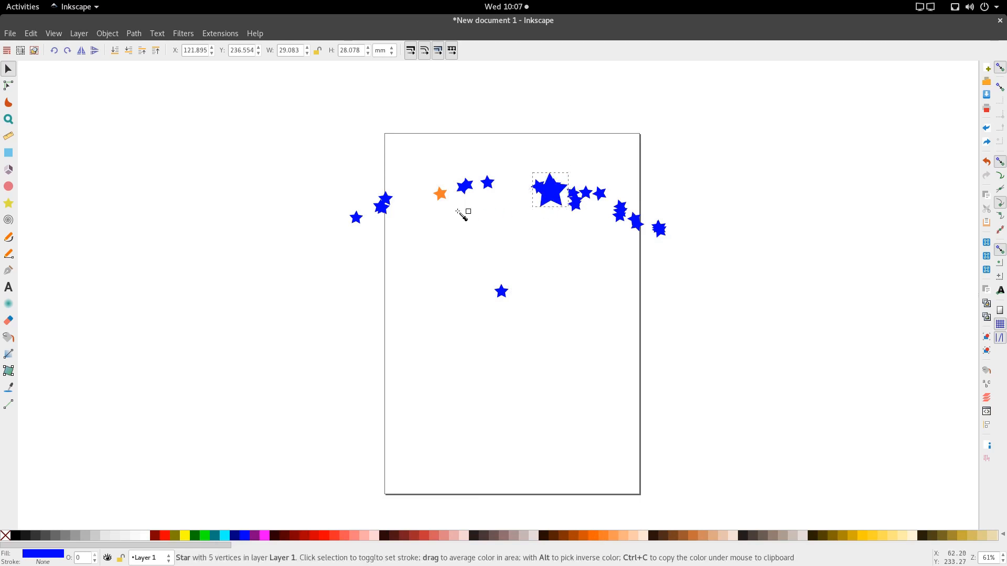
click(441, 194)
key(s)
- Try moving two of the sprayed copies individually and undo both moves
click(580, 208)
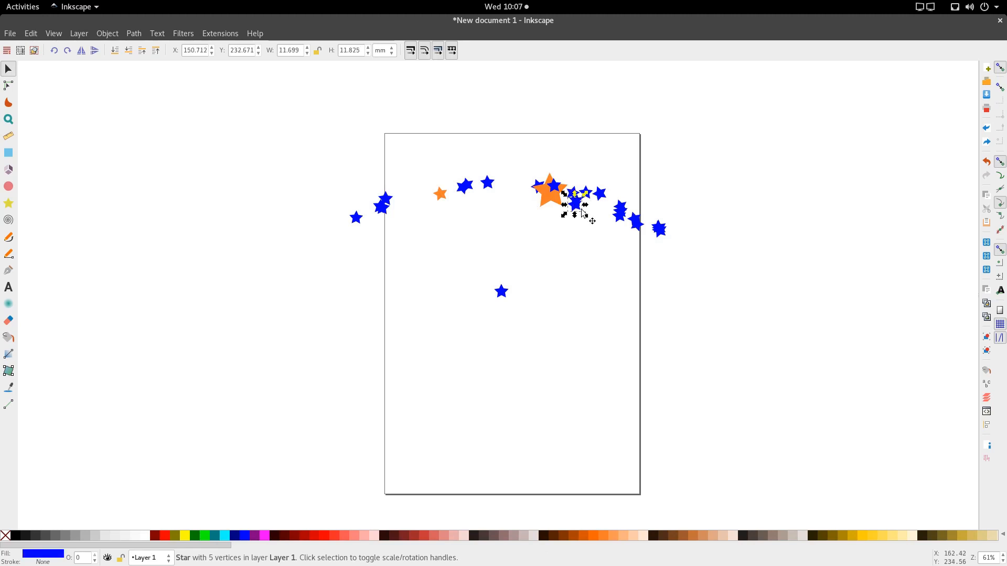
drag(581, 208, 596, 157)
mouse_move(602, 195)
mouse_down()
mouse_move(618, 186)
mouse_move(622, 194)
mouse_up()
key(ctrl+z)
key(ctrl+z)
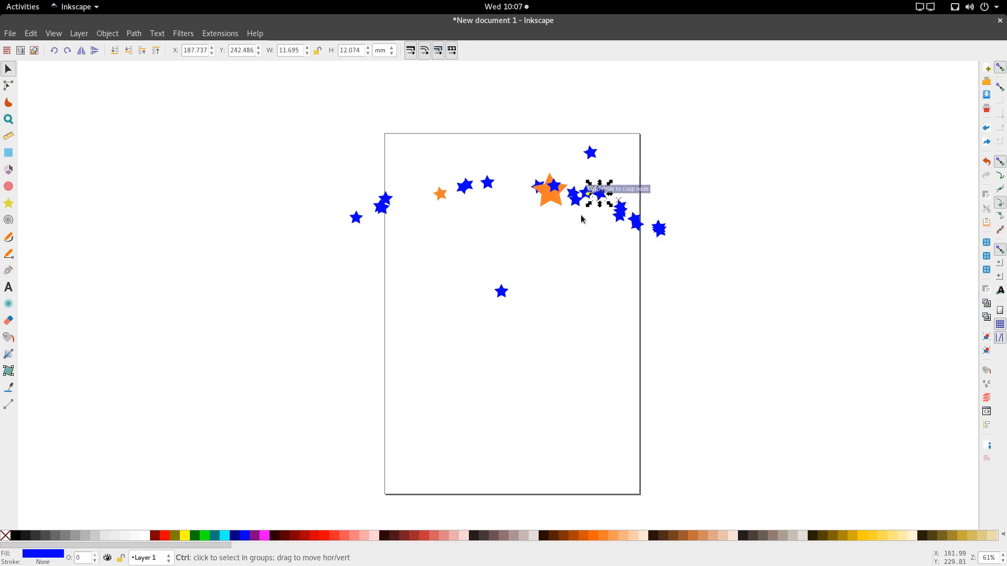
- Examine the overlapping star shapes in Outline display mode and return to the Normal display mode
click(53, 34)
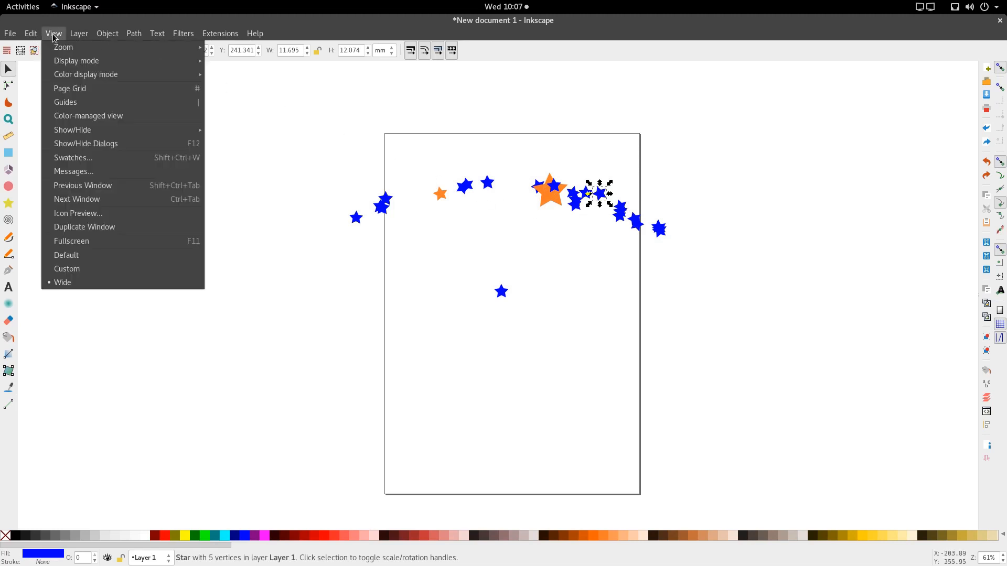
mouse_move(86, 63)
click(225, 99)
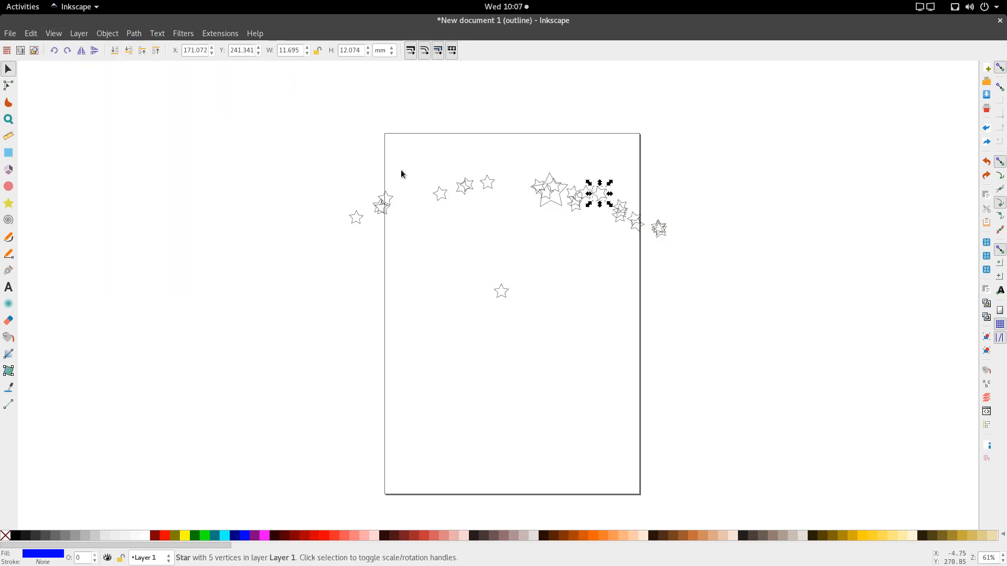
ctrl+scroll(576, 206, up, 3)
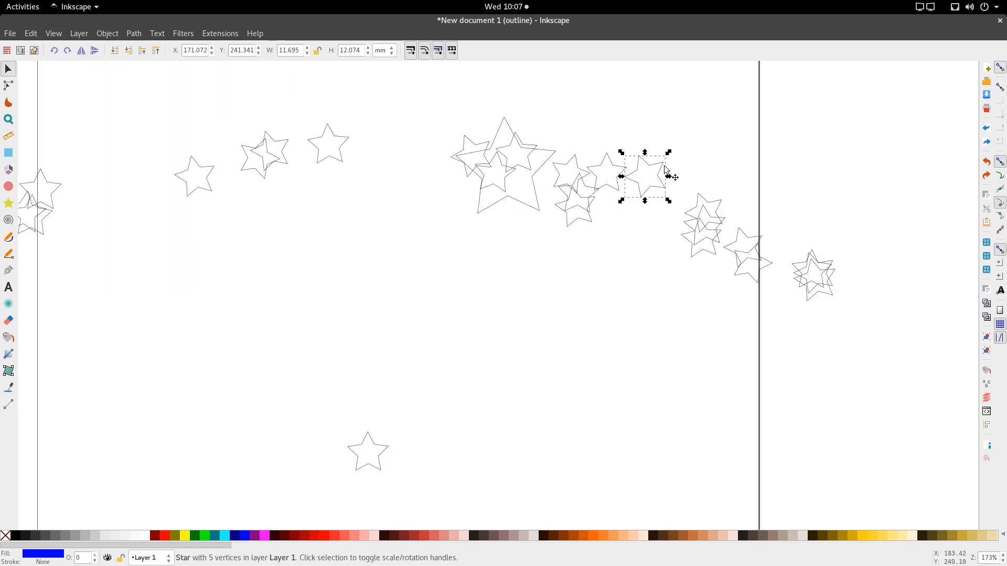
ctrl+scroll(548, 240, down, 3)
ctrl+scroll(521, 242, down, 1)
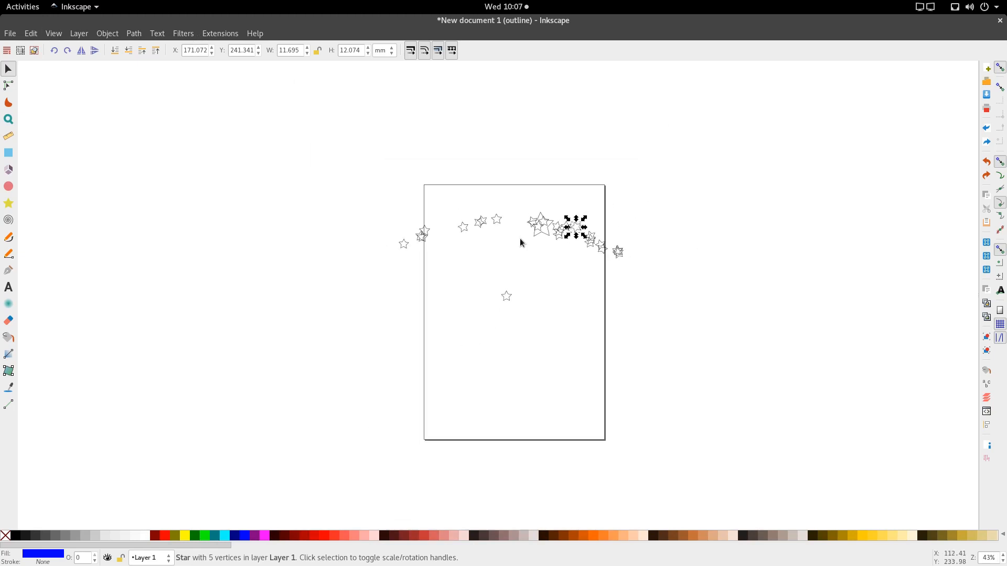
click(107, 34)
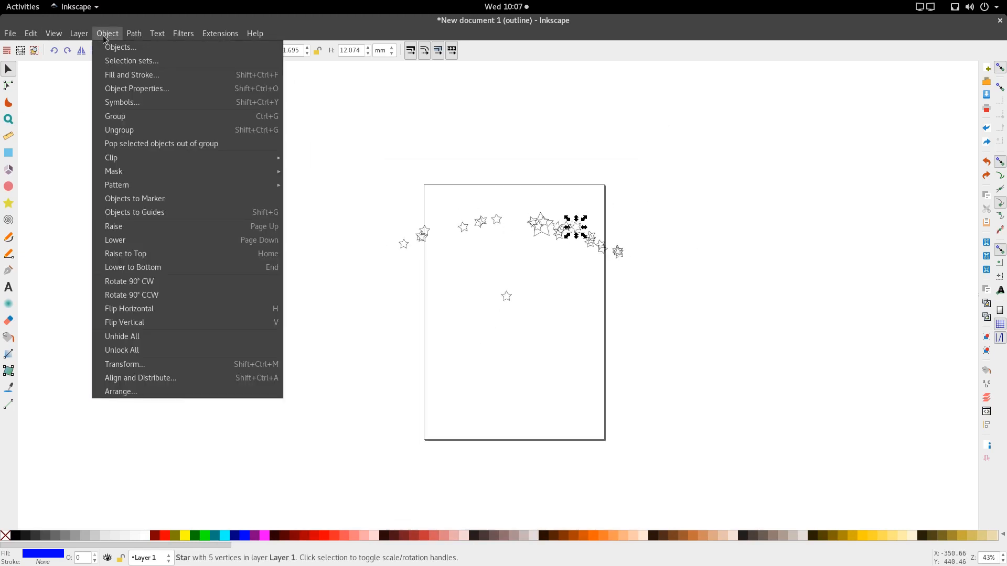
mouse_move(74, 61)
click(225, 61)
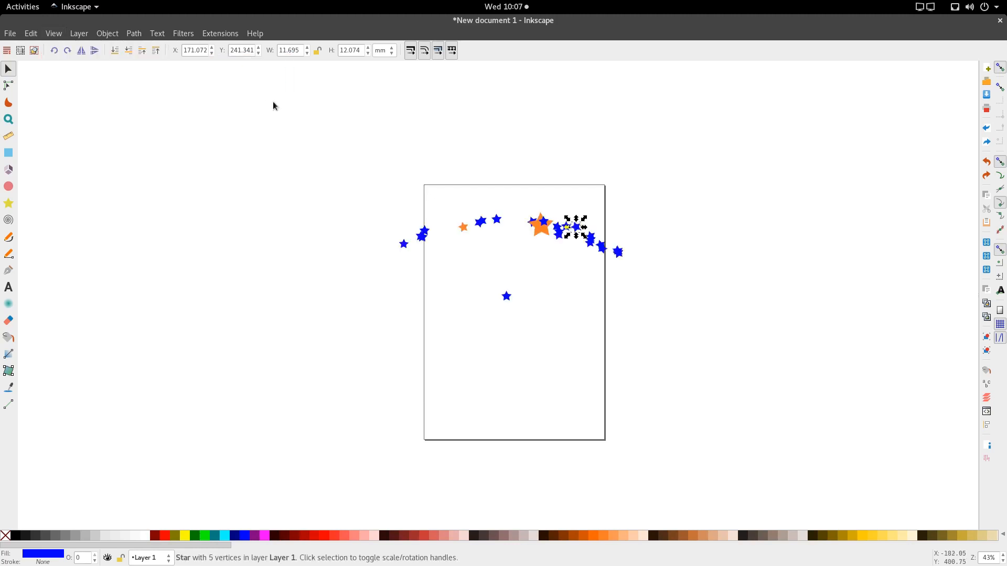
- Move the original blue star slightly up and spray clones of it in an arc across the lower half of the page
drag(507, 300, 504, 272)
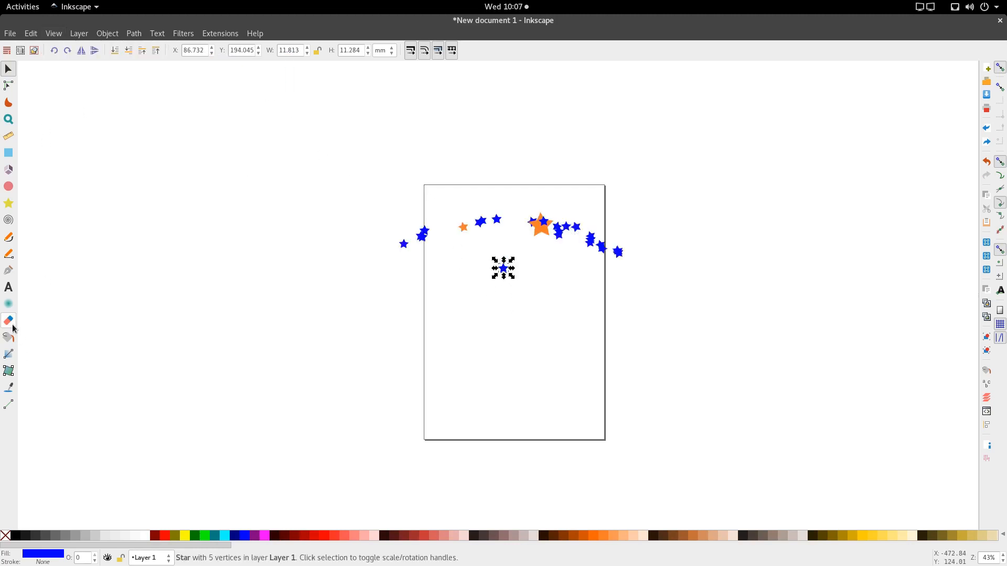
key(a)
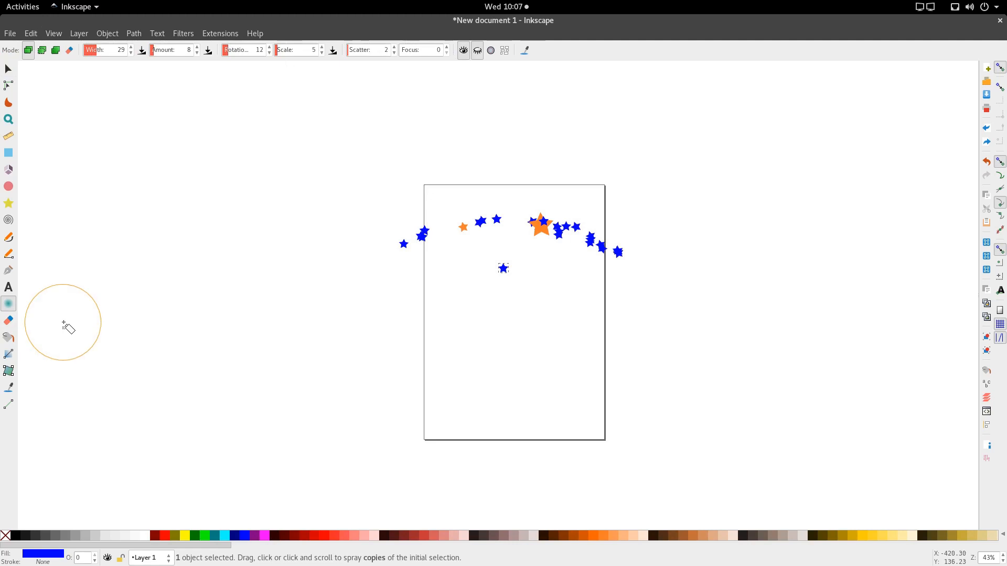
click(42, 51)
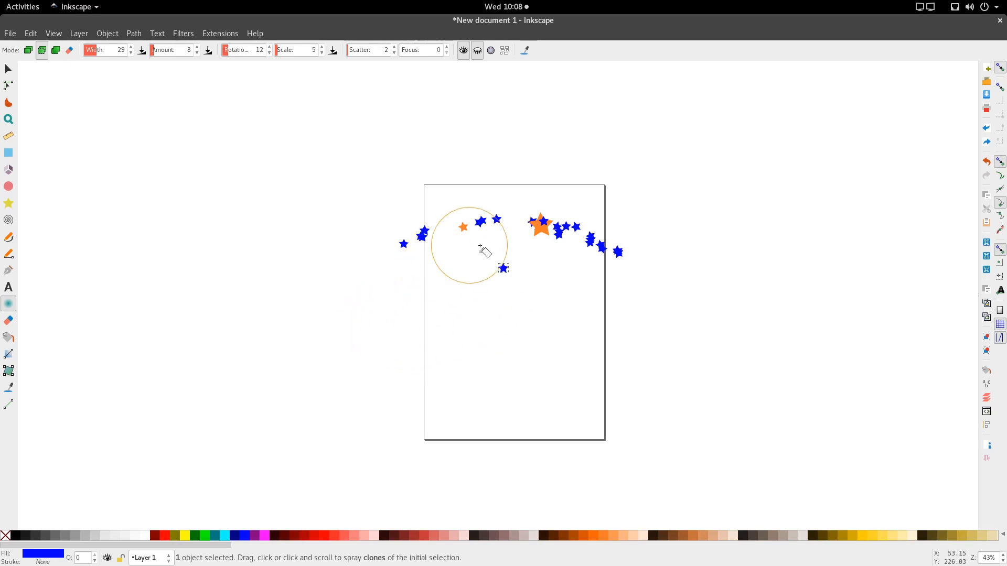
click(420, 338)
mouse_move(421, 338)
mouse_down()
mouse_move(516, 318)
mouse_move(625, 350)
mouse_up()
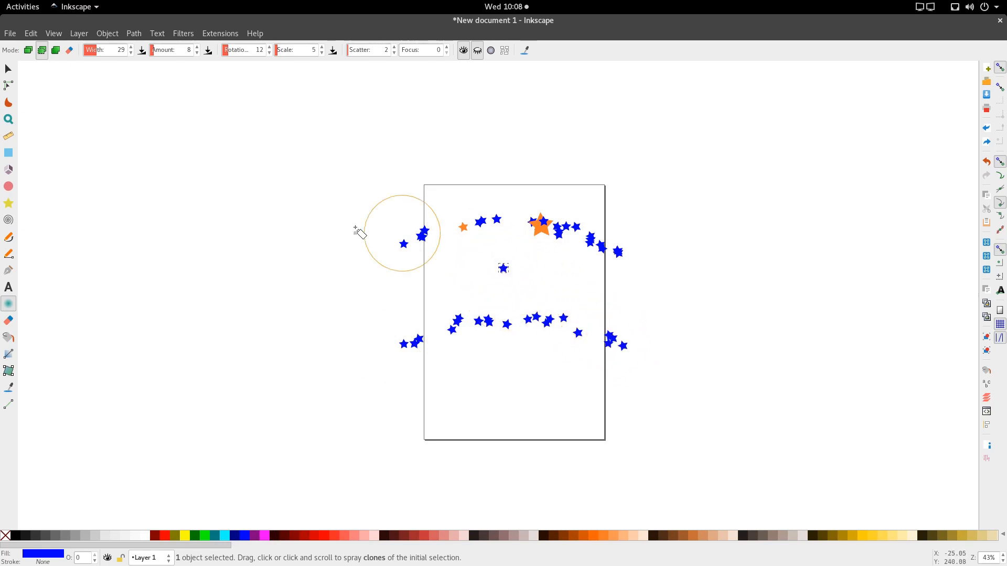
- Enlarge the original star to about 32 mm wide and change its fill first to orange, finally to red
key(s)
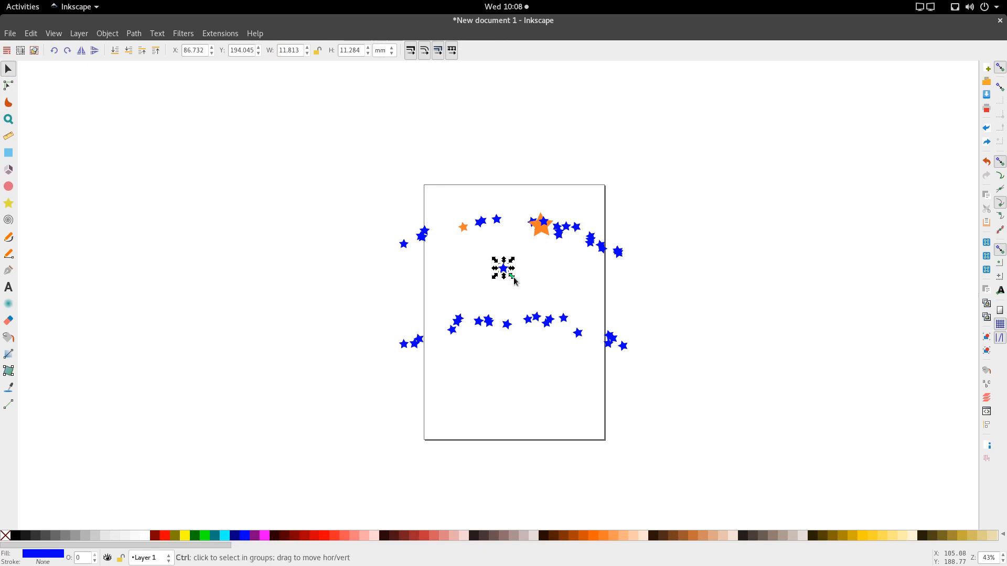
drag(514, 281, 524, 285)
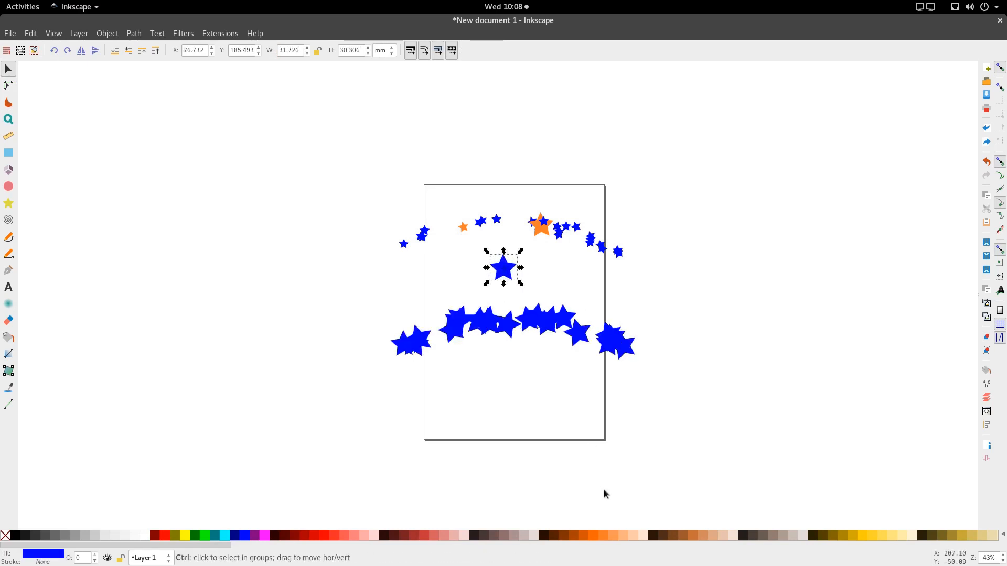
click(605, 536)
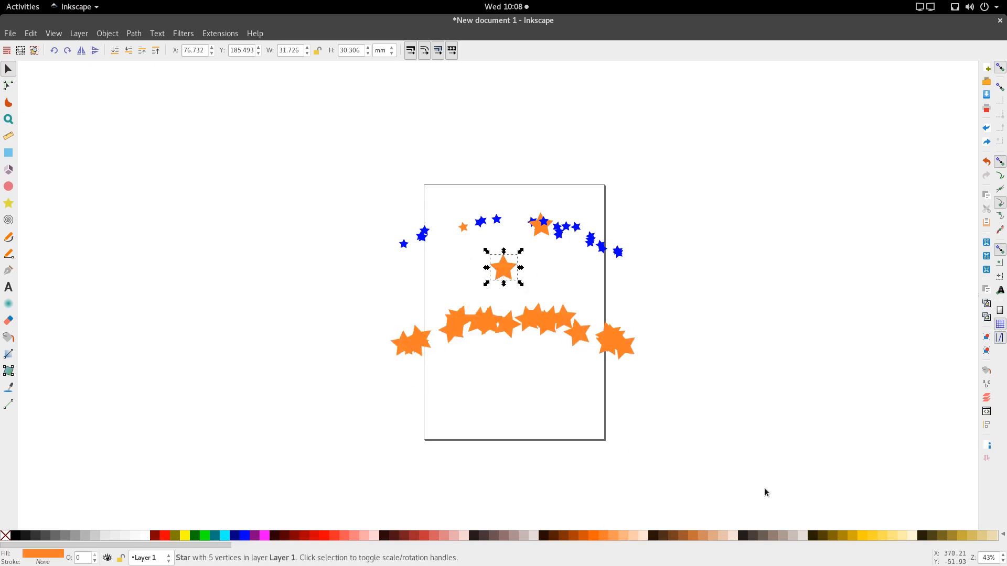
click(507, 424)
click(504, 268)
click(328, 539)
- Rotate the original red star slightly and shrink it to about 22 mm wide
click(501, 274)
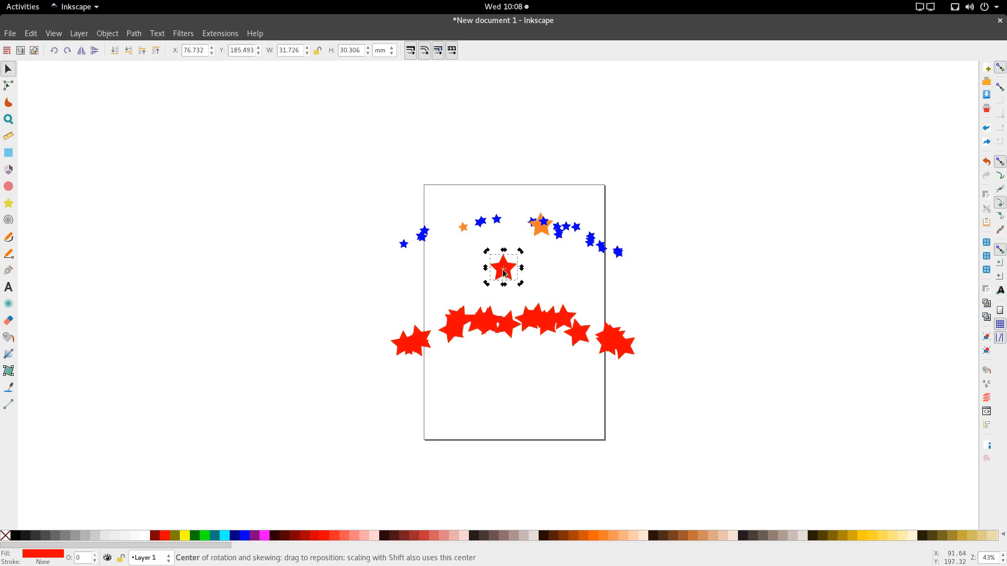
mouse_move(521, 250)
mouse_down()
mouse_move(522, 276)
mouse_move(522, 259)
mouse_up()
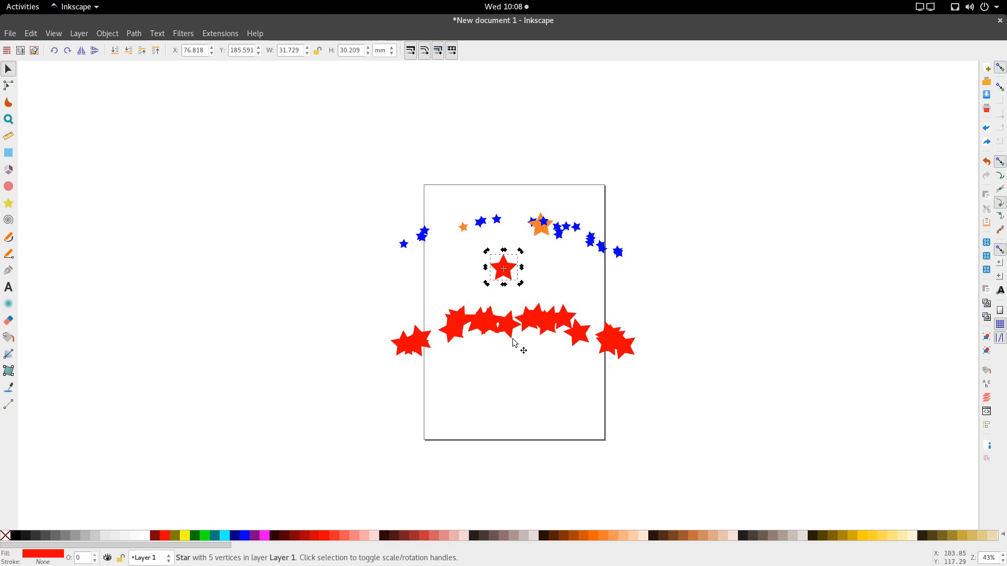
click(514, 273)
drag(522, 285, 519, 286)
- Select the whole arc of cloned red stars, move it slightly up towards the original star and clear the selection
ctrl+scroll(523, 304, down, 1)
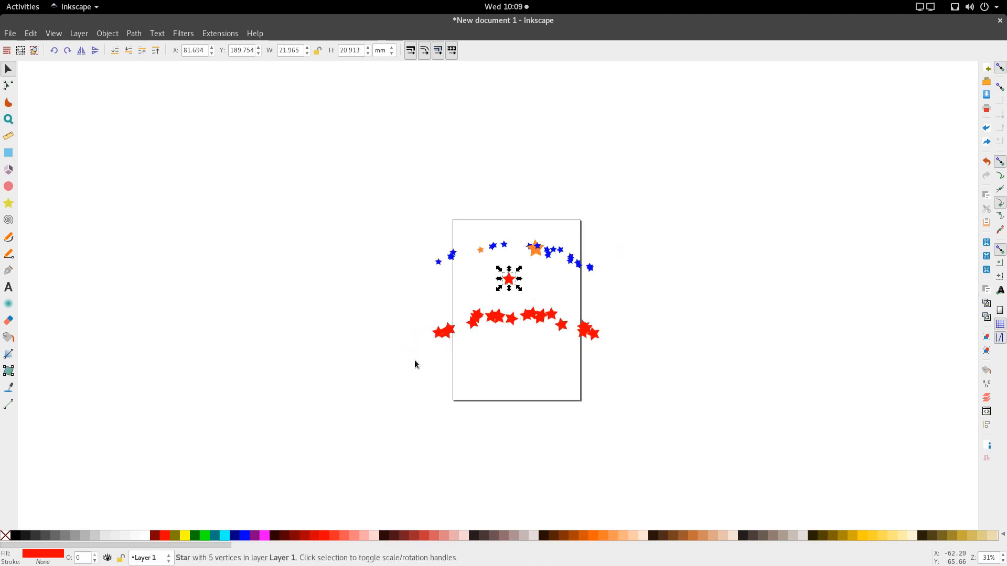
ctrl+scroll(415, 360, up, 1)
drag(414, 361, 710, 278)
drag(661, 331, 655, 314)
click(660, 347)
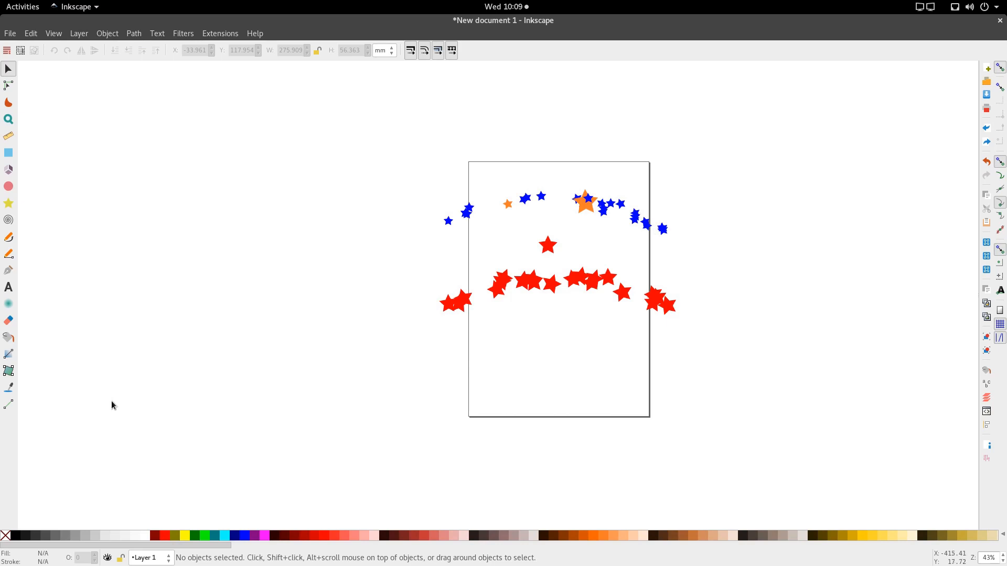
- Set the Spray tool to single-path mode and shrink the original red star to about 15 mm wide
click(5, 303)
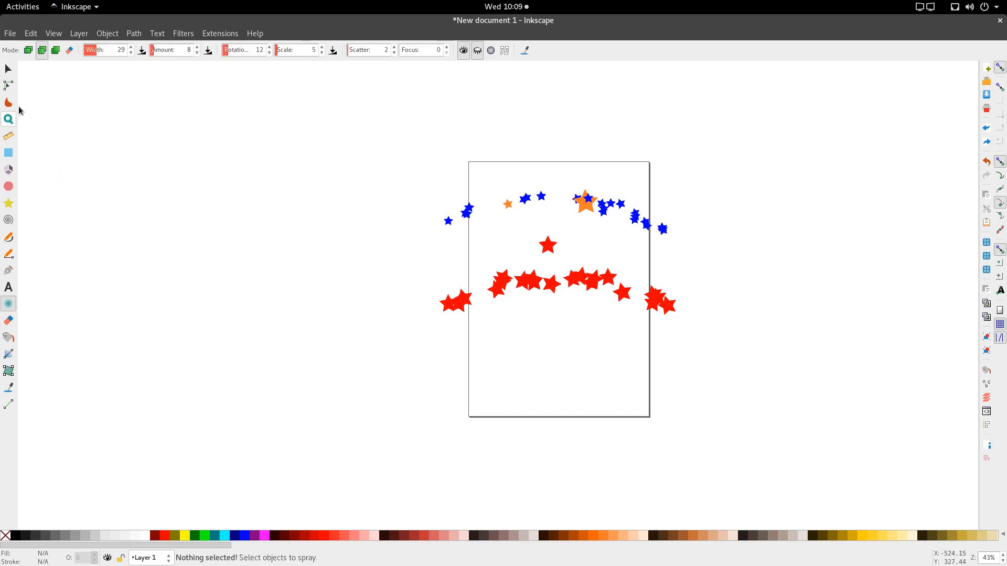
click(55, 50)
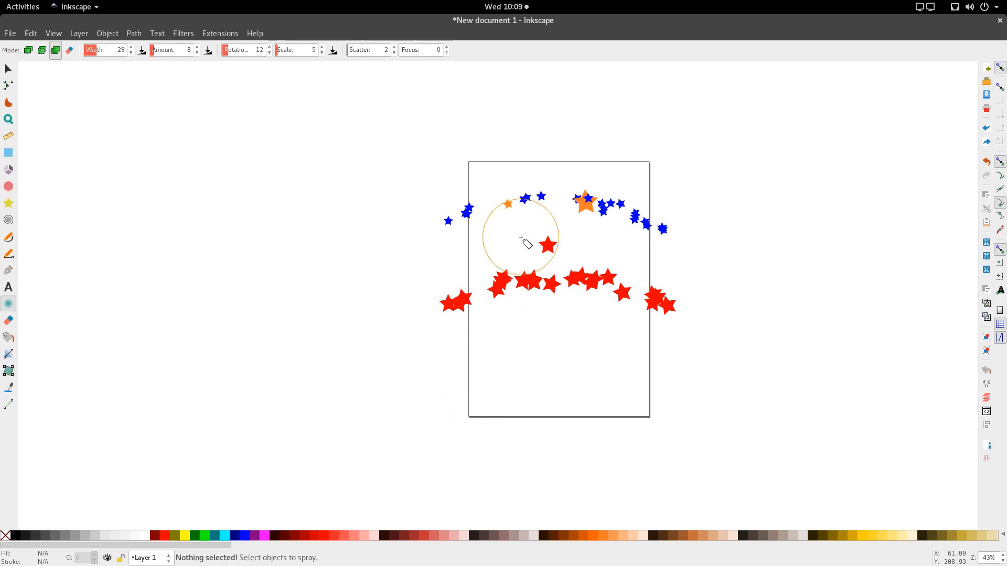
key(s)
click(540, 245)
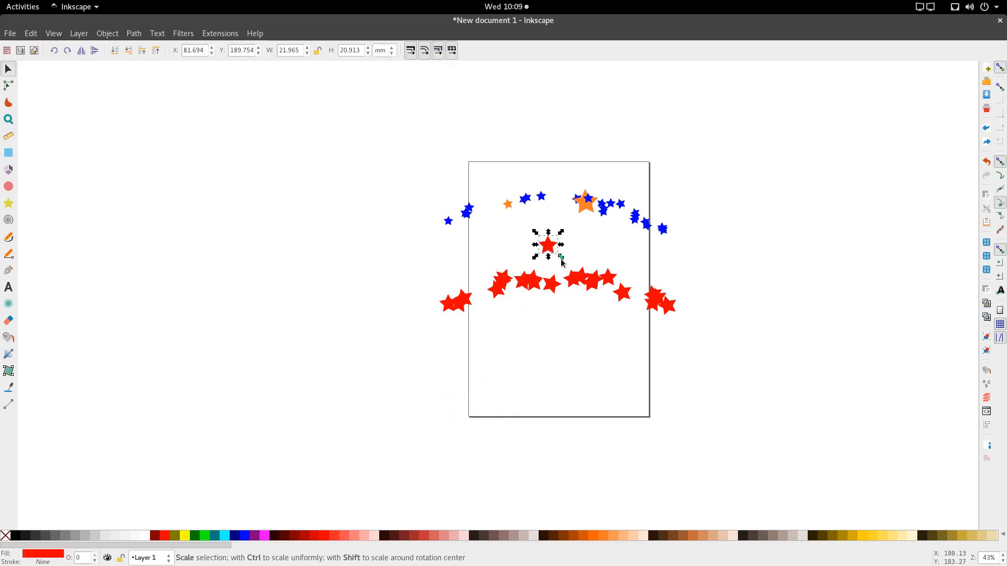
drag(561, 260, 561, 257)
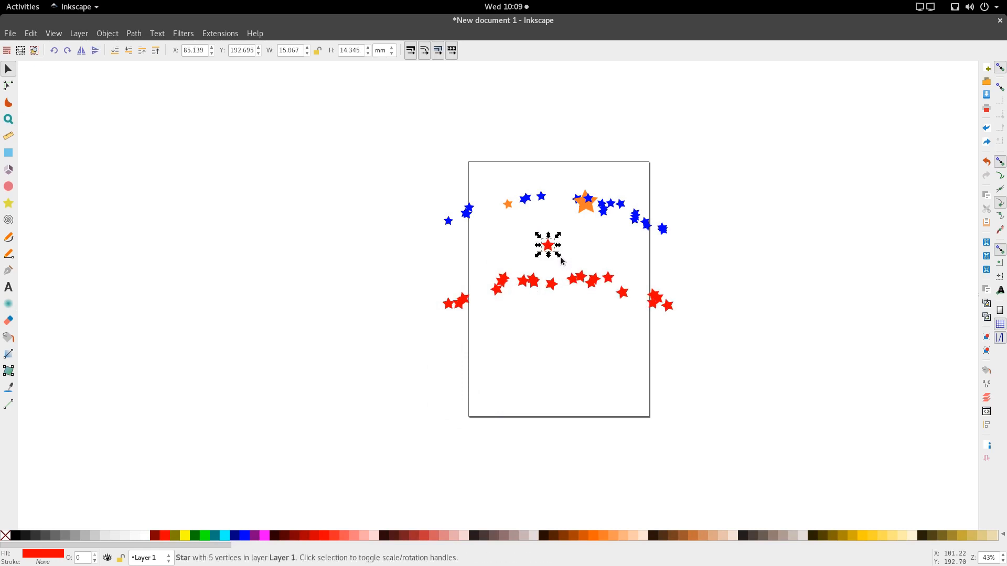
click(421, 353)
key(a)
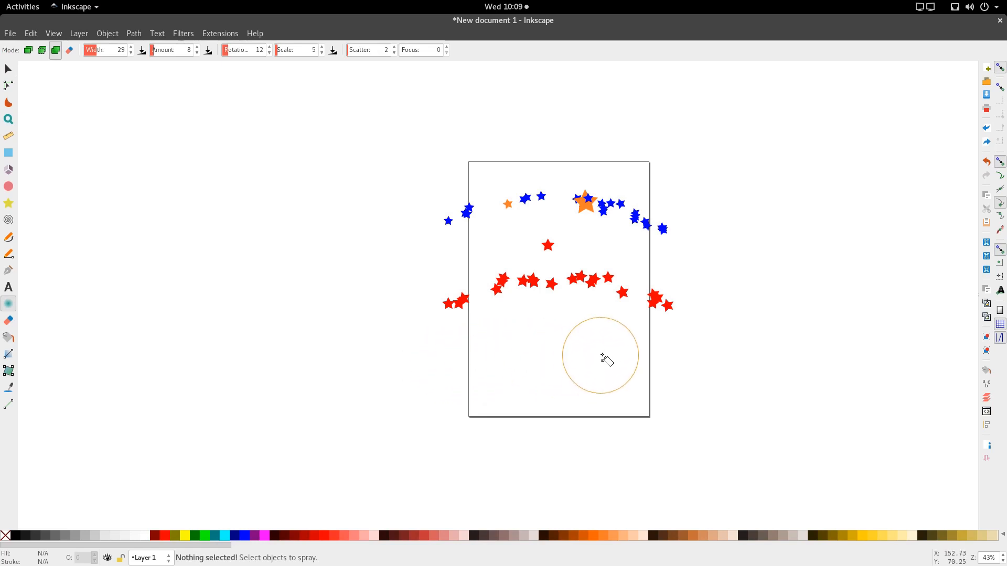
- Move the original red star slightly to the left, keeping it above the arc of clones
key(s)
click(549, 246)
drag(551, 248, 534, 249)
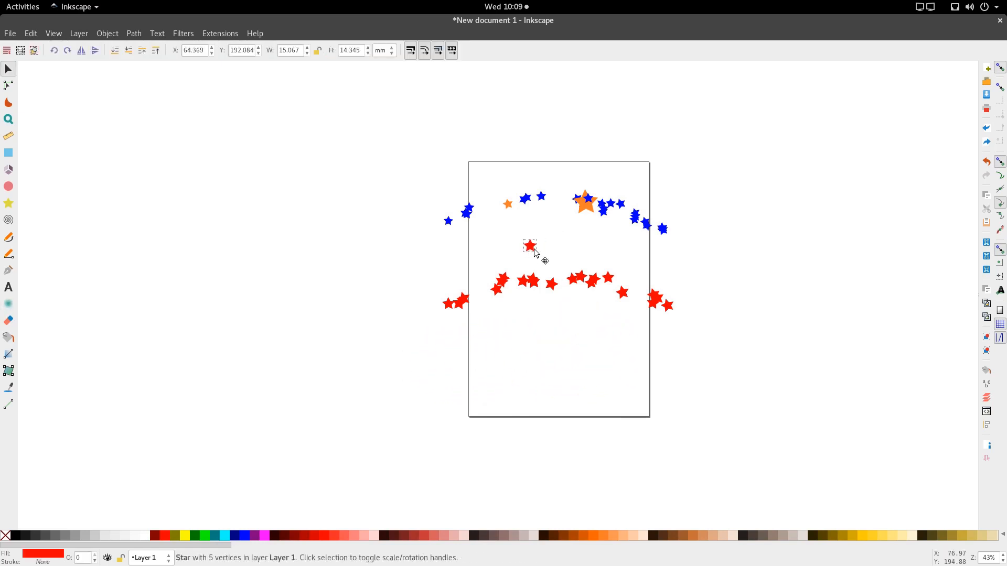
- Spray the red star in single-path mode across the lower part of the page, undoing a short trial spray first
key(a)
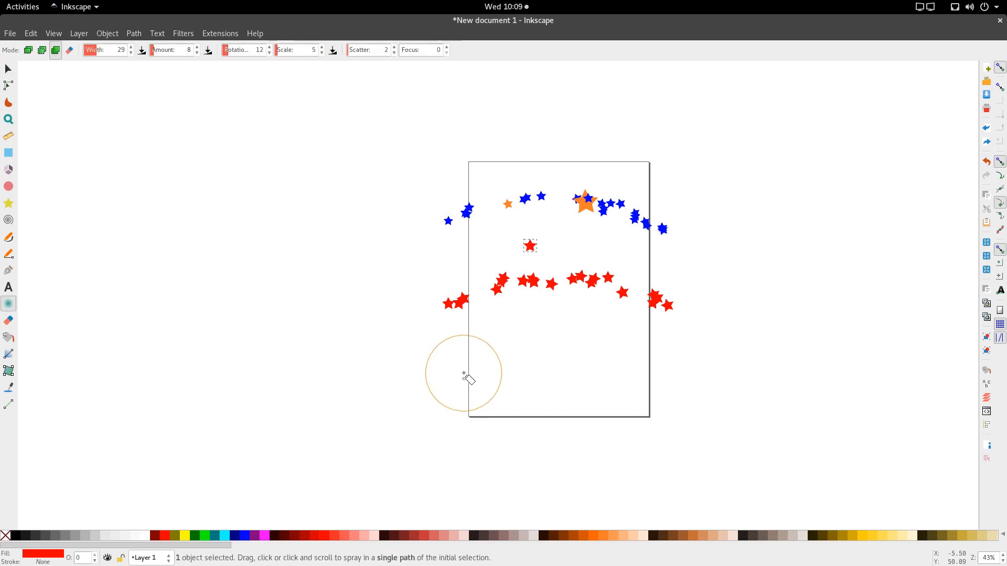
click(516, 355)
key(ctrl+z)
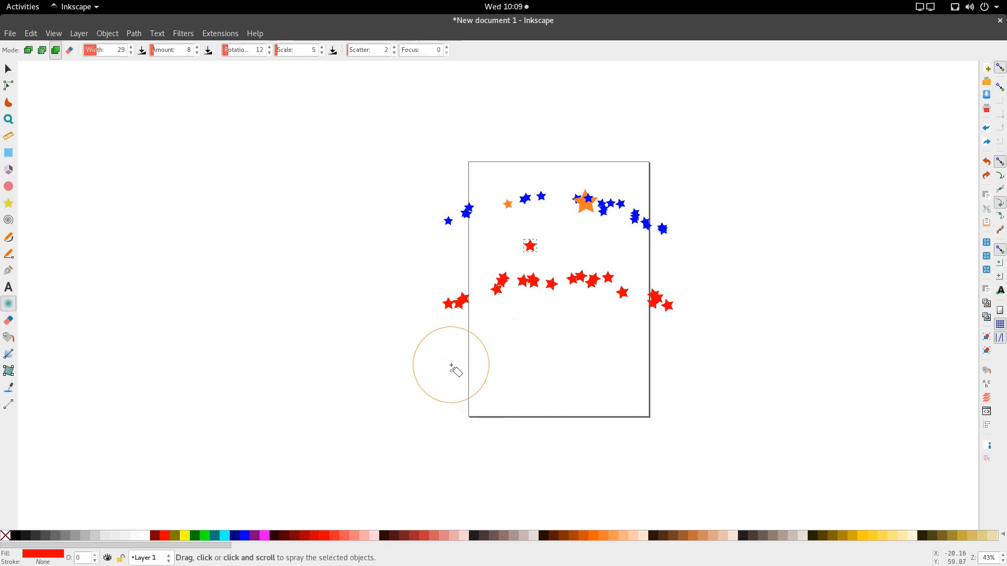
mouse_move(451, 364)
mouse_down()
mouse_move(585, 349)
mouse_move(740, 370)
mouse_up()
- Select only the sprayed single path and move it left along the lower part of the page
key(s)
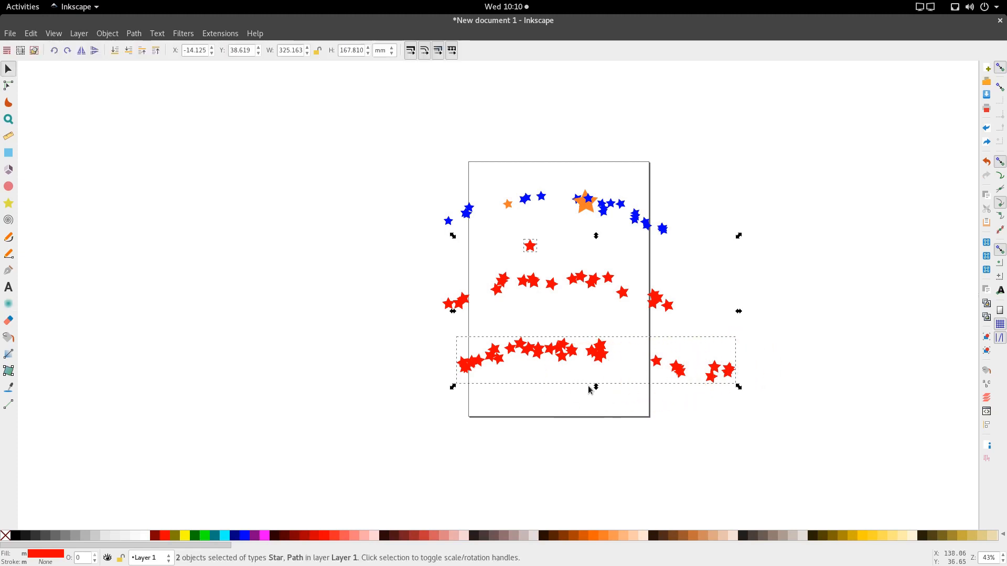
click(763, 339)
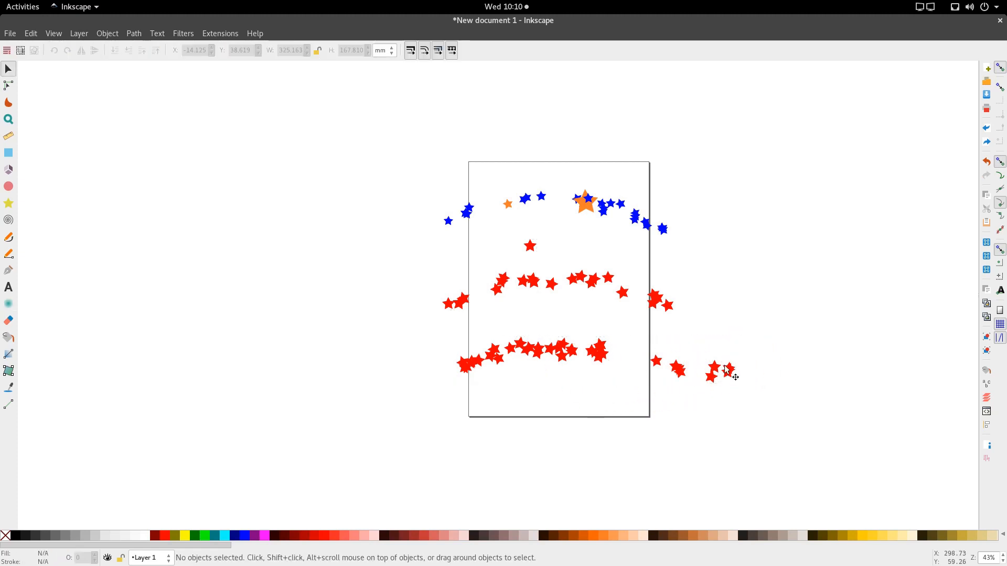
click(729, 369)
drag(730, 370, 684, 378)
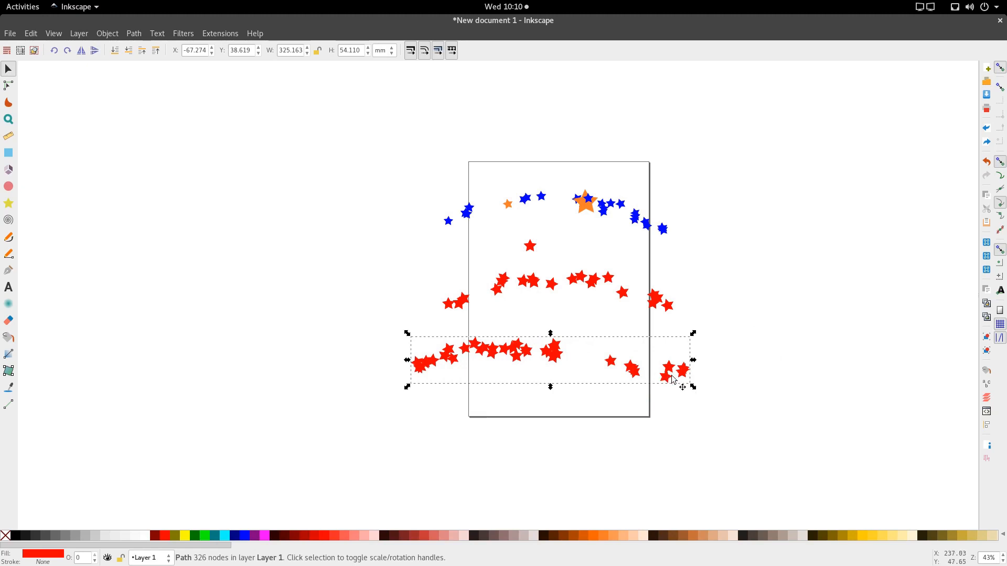
- Move one red clone in the middle arc and individual blue star copies in the upper arc slightly
key(n)
key(s)
mouse_move(551, 288)
mouse_down()
mouse_move(551, 274)
mouse_move(542, 281)
mouse_move(588, 251)
mouse_move(595, 280)
mouse_up()
mouse_move(633, 222)
mouse_down()
mouse_move(627, 204)
mouse_move(659, 234)
mouse_move(645, 247)
mouse_up()
click(647, 226)
click(647, 226)
- Move the isolated red clone near the page's right edge slightly and rotate it on its own
click(611, 302)
click(625, 294)
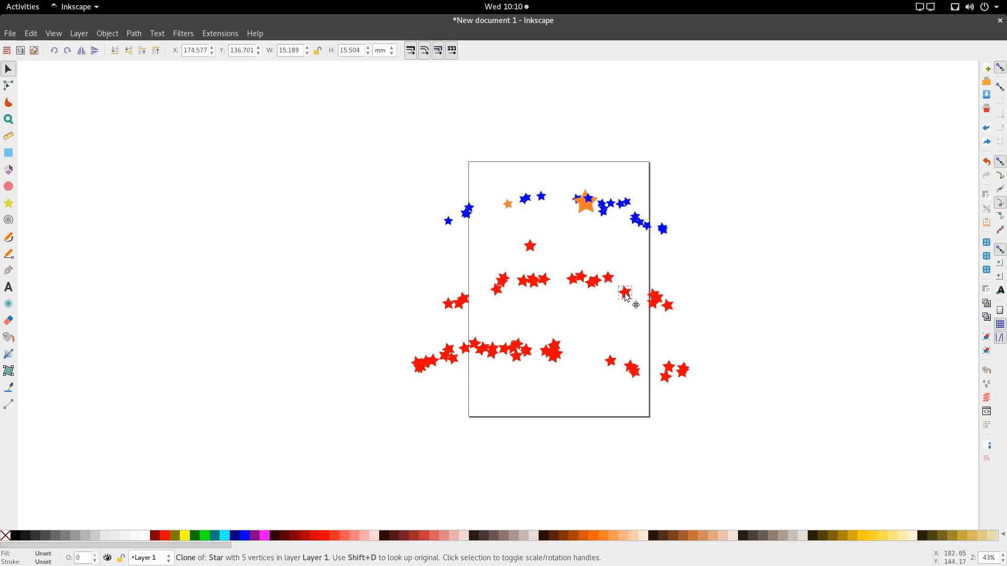
click(625, 293)
drag(638, 286, 626, 309)
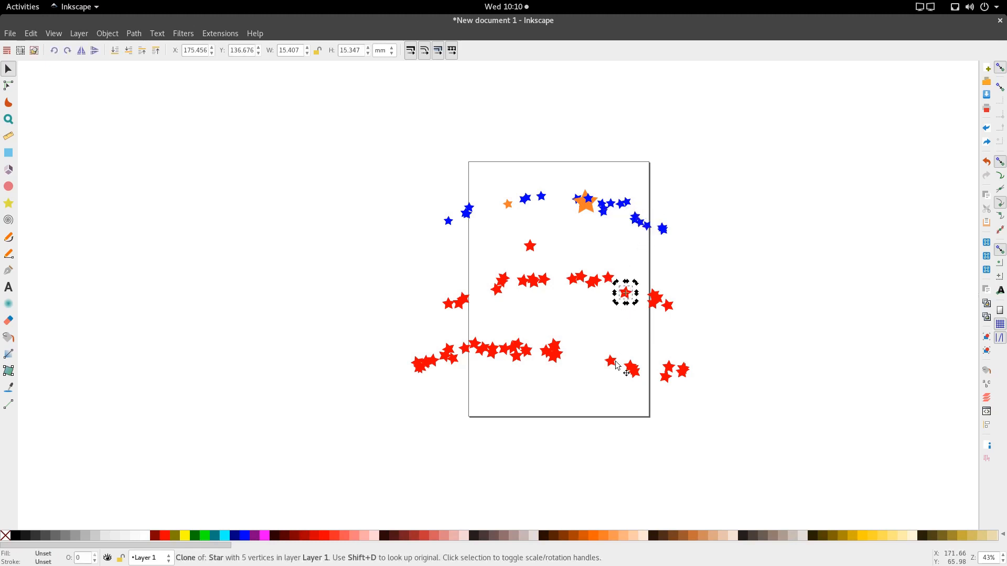
- Try rotating the sprayed single path as one object, and undo the rotation
click(623, 380)
click(625, 374)
click(625, 375)
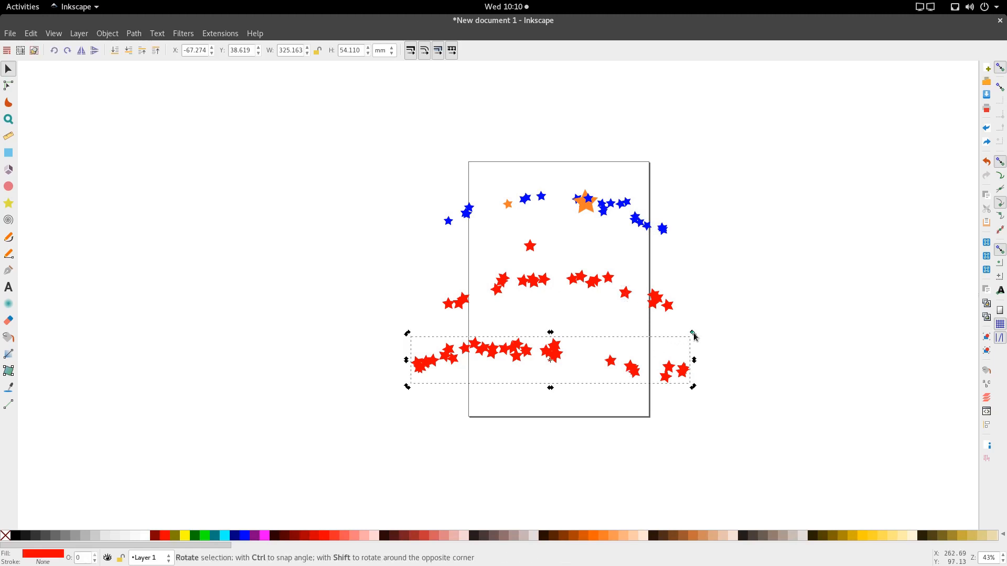
drag(692, 334, 637, 406)
key(ctrl+z)
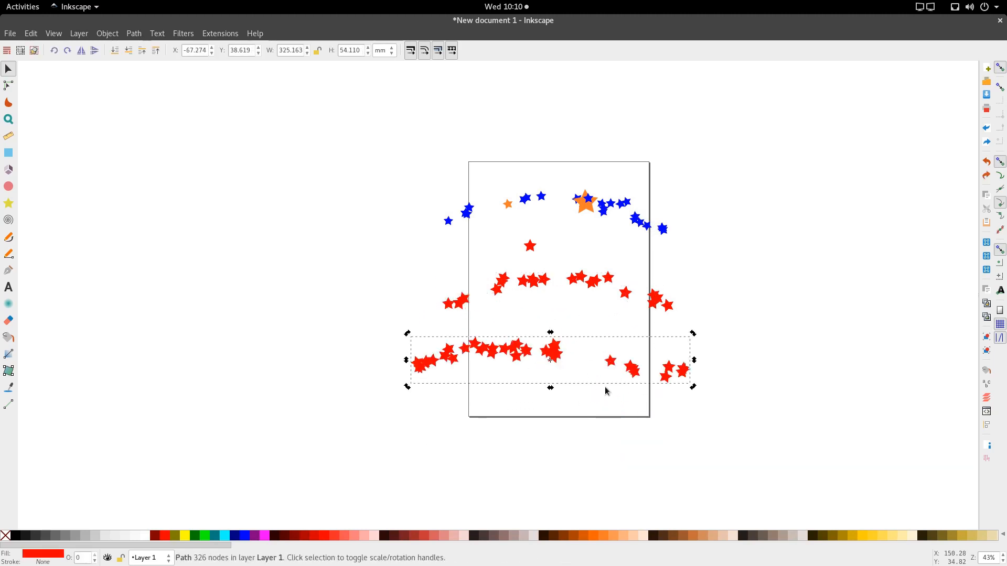
- Switch the display mode to Outline and compare the contours of the single path with those of the clones
click(54, 33)
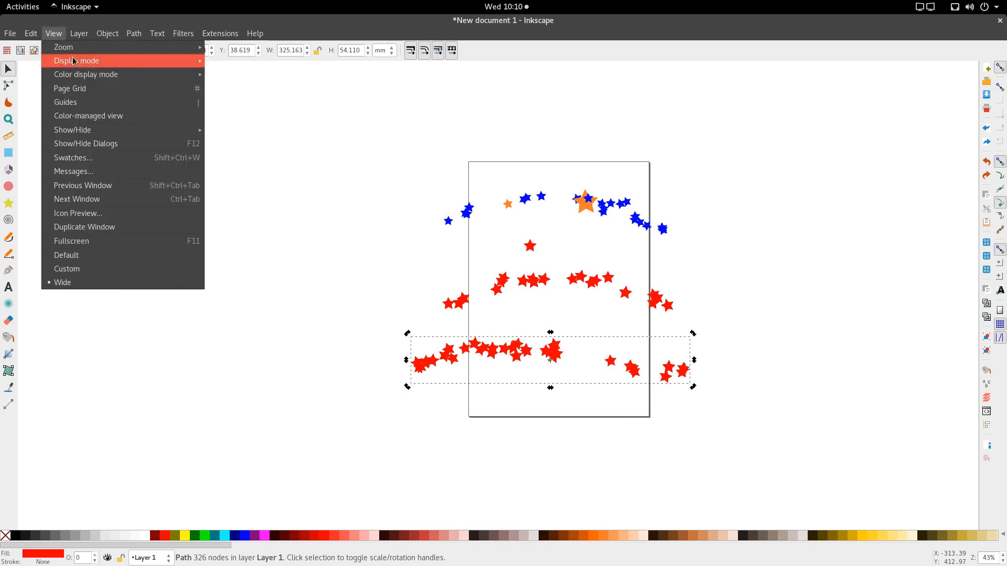
mouse_move(73, 61)
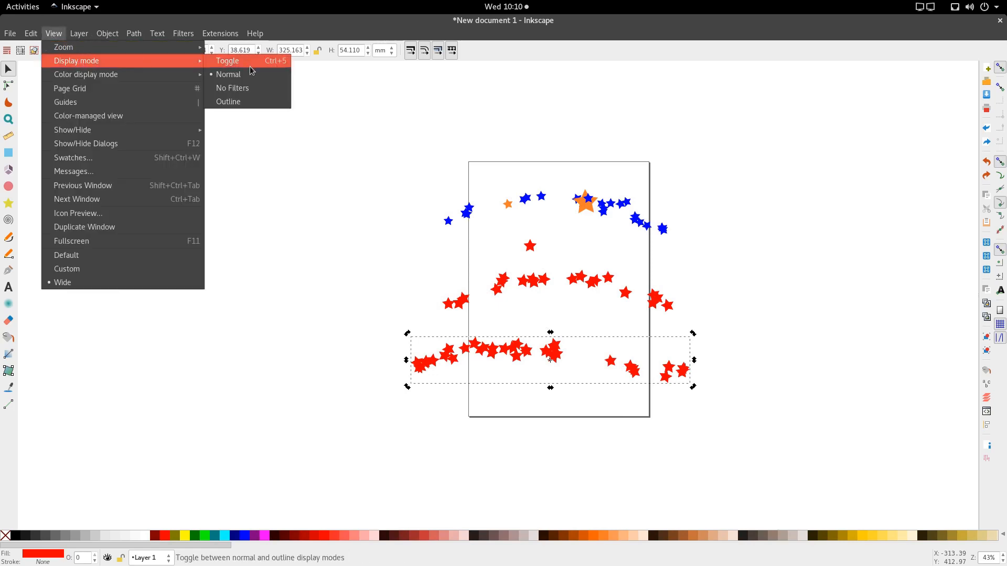
click(258, 101)
scroll(540, 363, up, 2)
scroll(440, 358, up, 3)
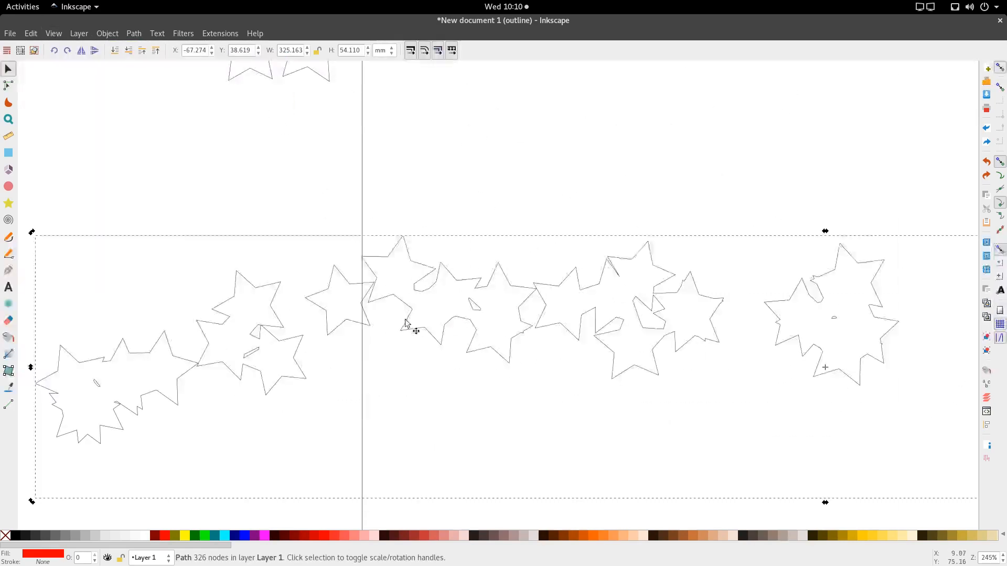
scroll(561, 292, down, 1)
scroll(533, 175, down, 2)
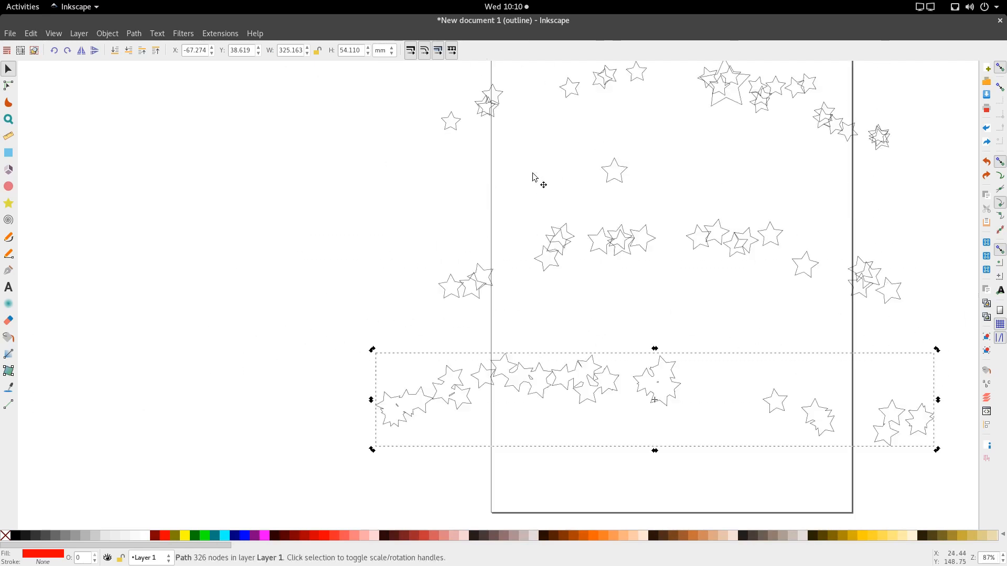
scroll(575, 274, up, 2)
scroll(728, 299, right, 5)
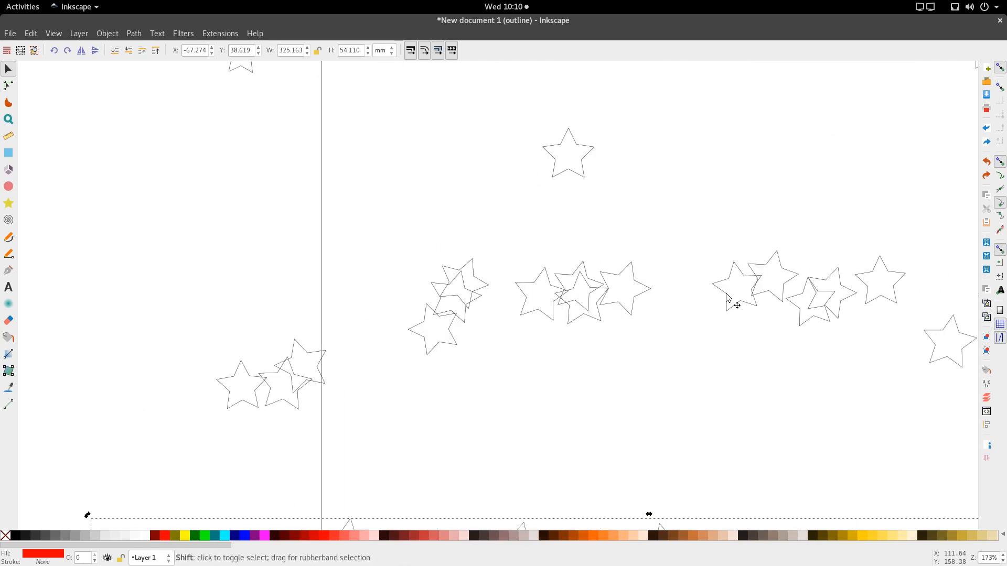
scroll(668, 278, down, 5)
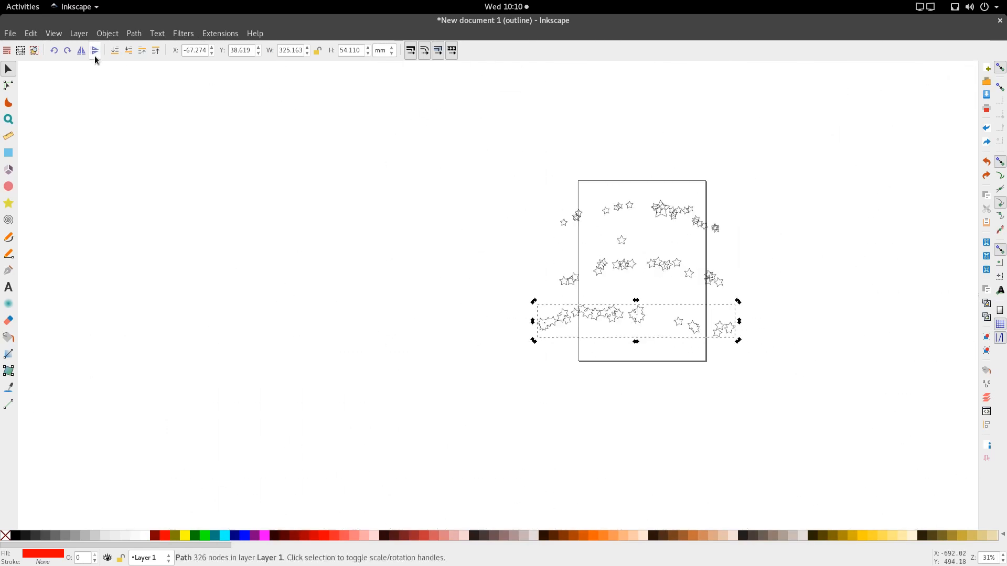
- Restore the Normal display mode and clear the selection
click(79, 33)
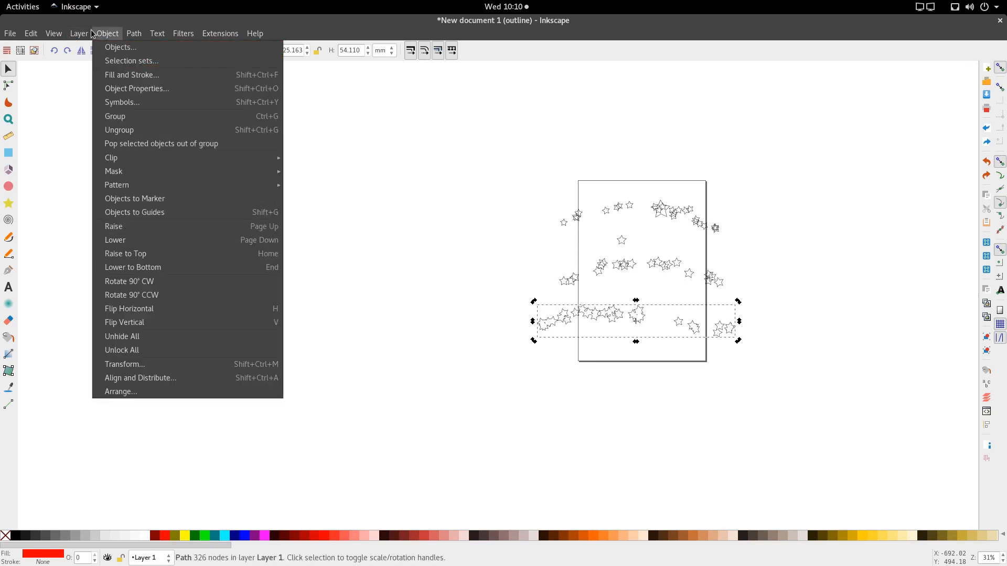
mouse_move(54, 33)
mouse_move(105, 60)
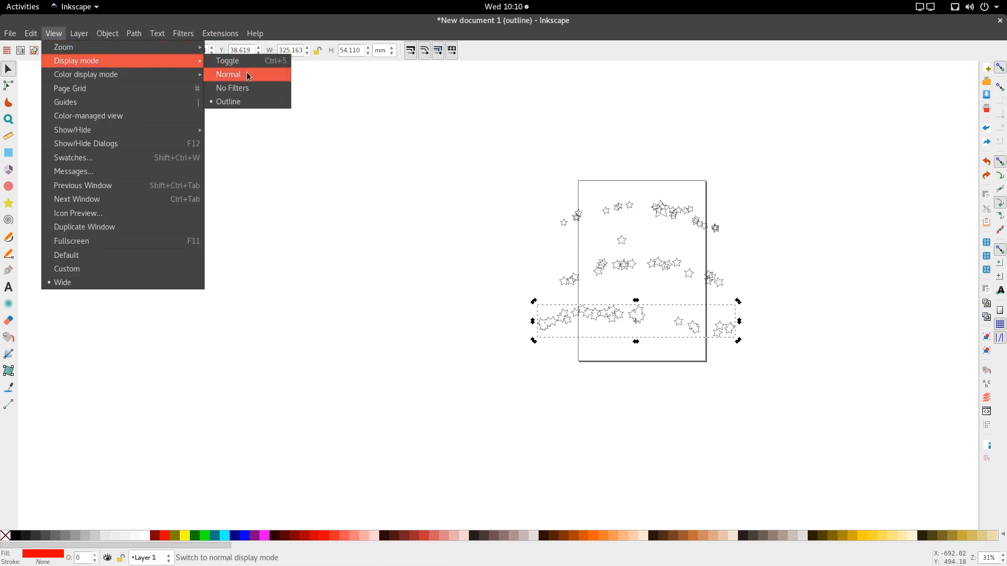
click(228, 74)
click(348, 216)
- Move the single-path arc slightly right and down, and nudge the original red star up towards the blue copies
scroll(523, 309, right, 3)
drag(523, 309, 543, 319)
drag(467, 241, 675, 192)
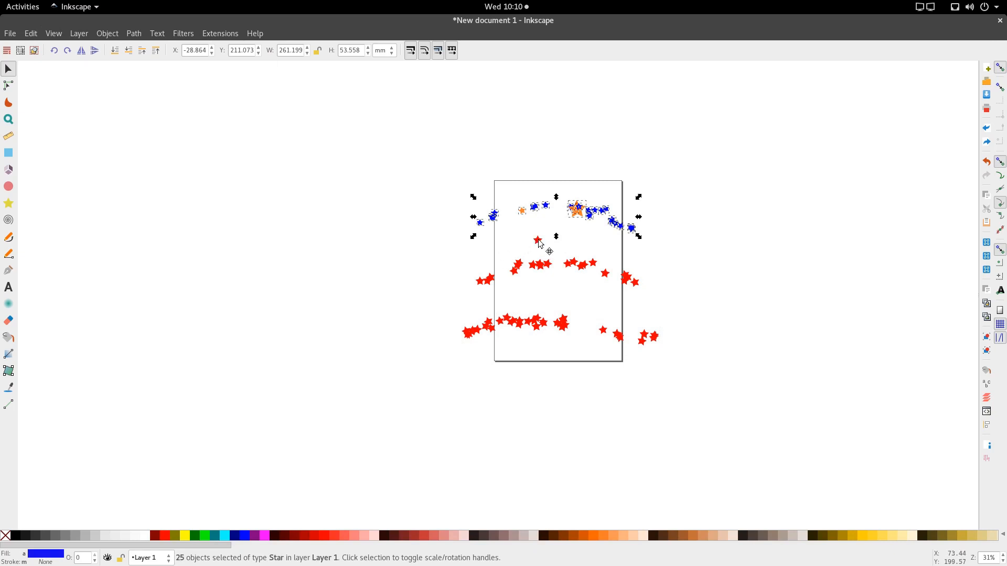
drag(539, 244, 542, 234)
- Select the arc of clones, the original red star and the single-path arc in turn to compare their object types
mouse_move(452, 254)
mouse_down()
mouse_move(544, 284)
mouse_move(679, 304)
mouse_up()
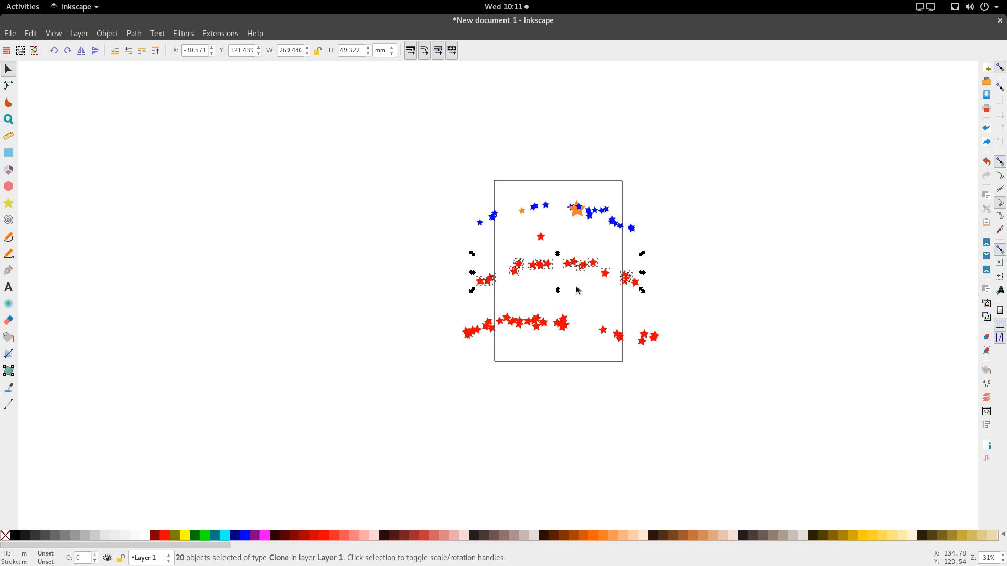
drag(565, 223, 525, 252)
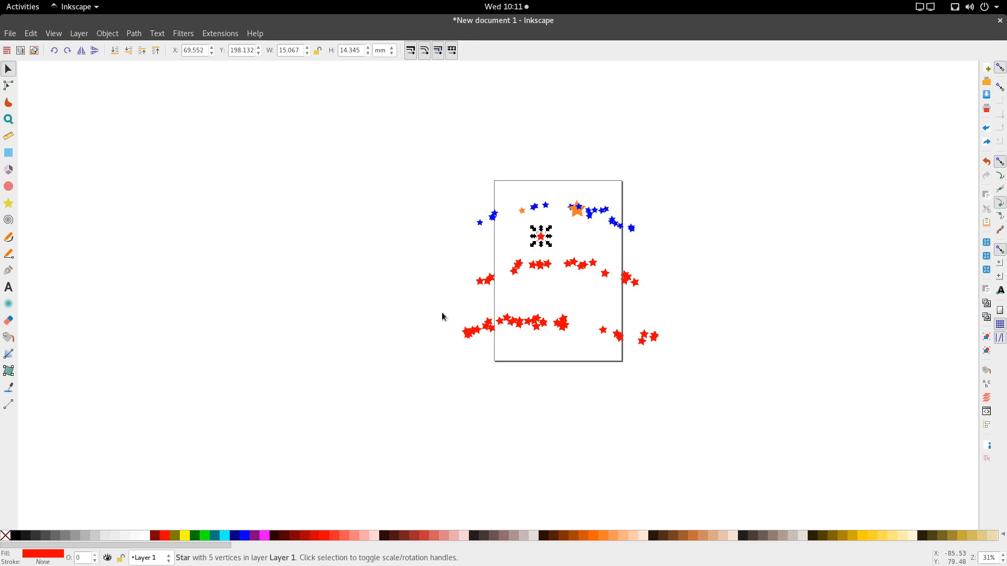
mouse_move(441, 316)
mouse_down()
mouse_move(581, 355)
mouse_move(677, 362)
mouse_move(447, 313)
mouse_up()
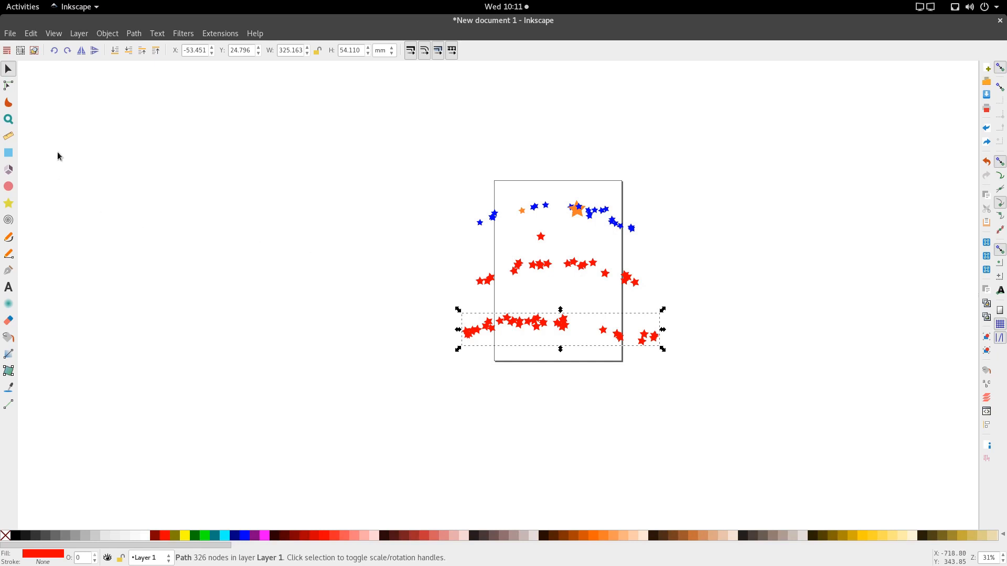
- Move all the stars off the page, bring only the original red star back onto it and delete the rest
drag(680, 176, 209, 331)
click(277, 372)
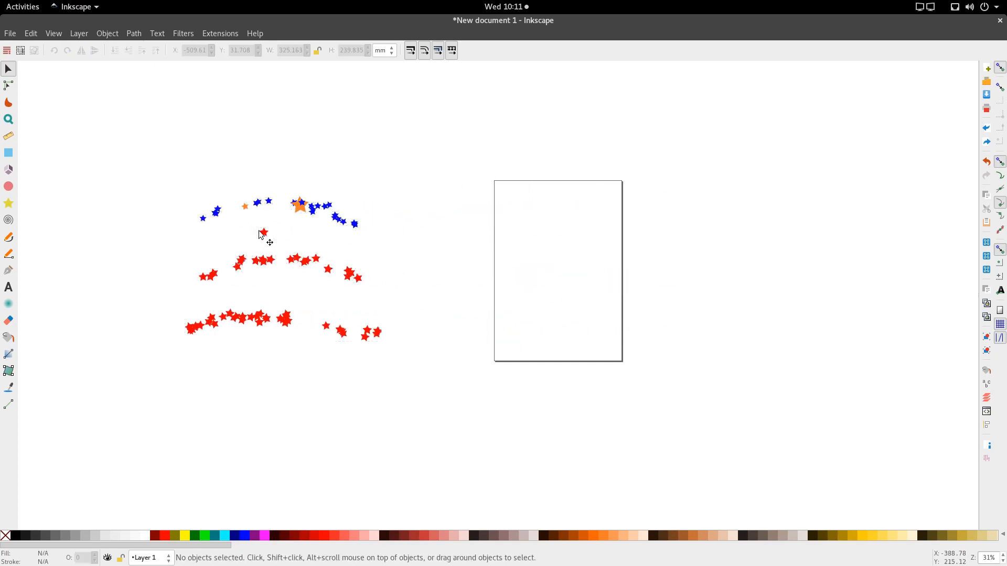
drag(264, 232, 581, 263)
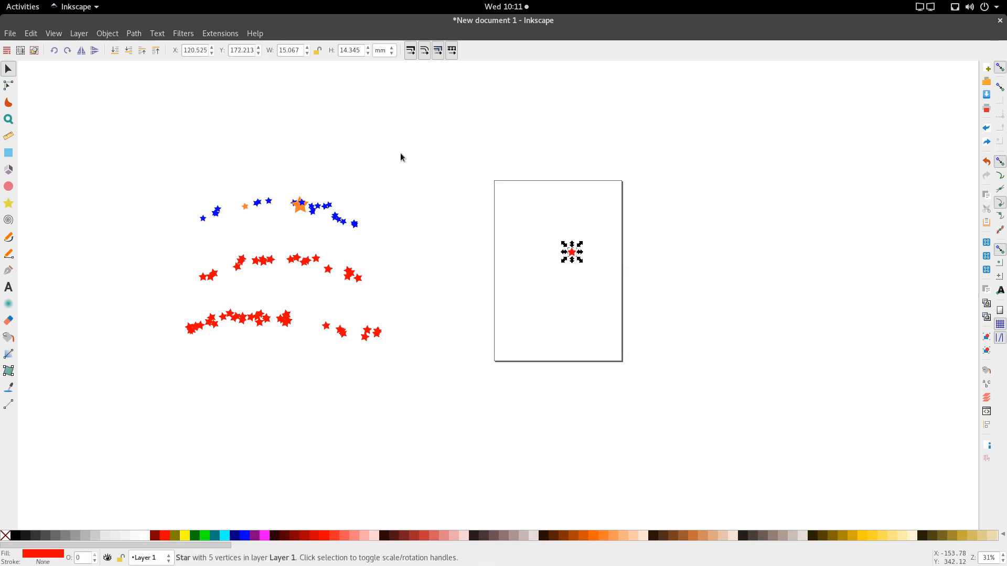
drag(414, 153, 139, 375)
key(Delete)
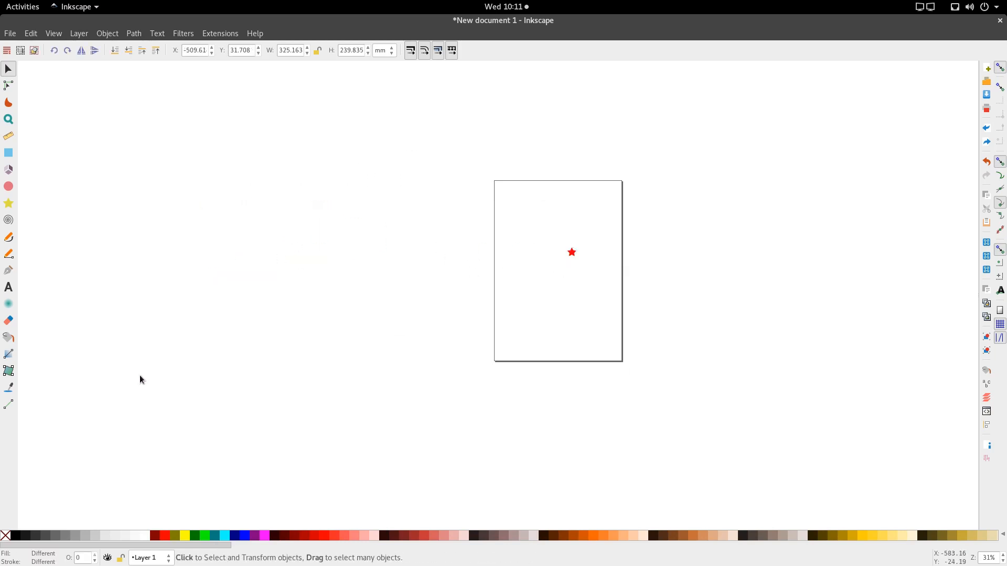
- Move the remaining red star to the horizontal centre of the page and enlarge it to about 45 mm wide
click(571, 252)
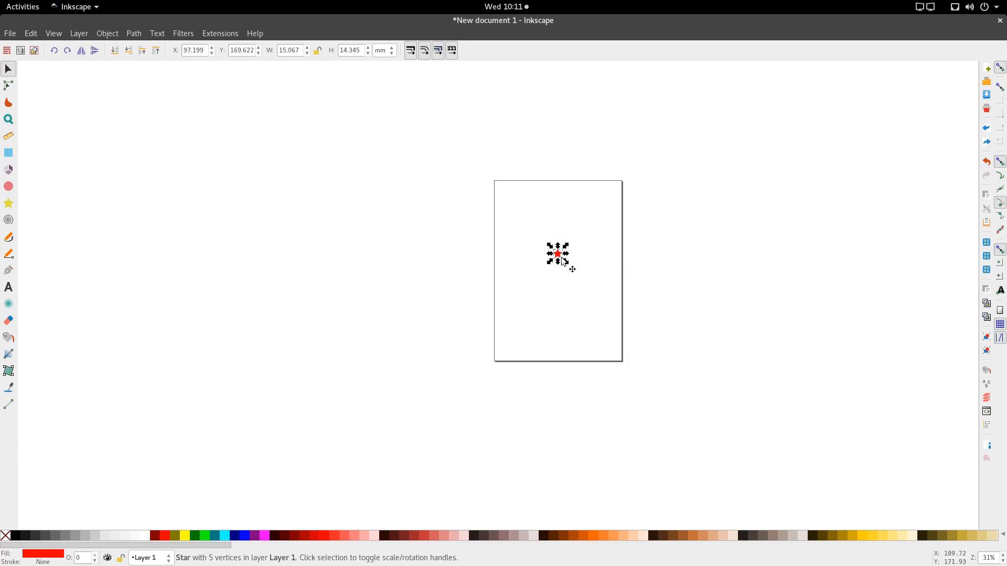
drag(567, 263, 576, 270)
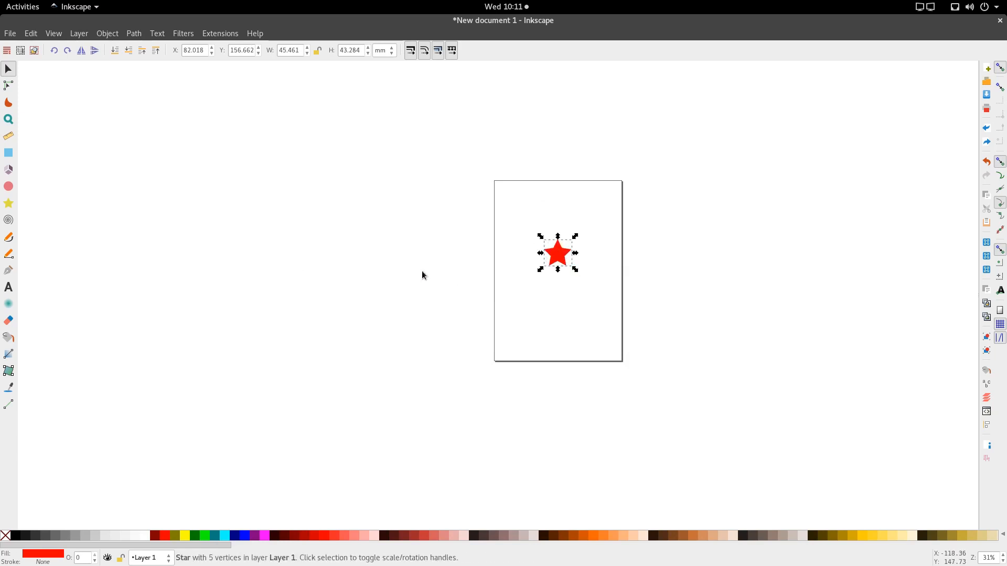
- Try spraying the star with a Spray width of 63, and undo the spray
key(a)
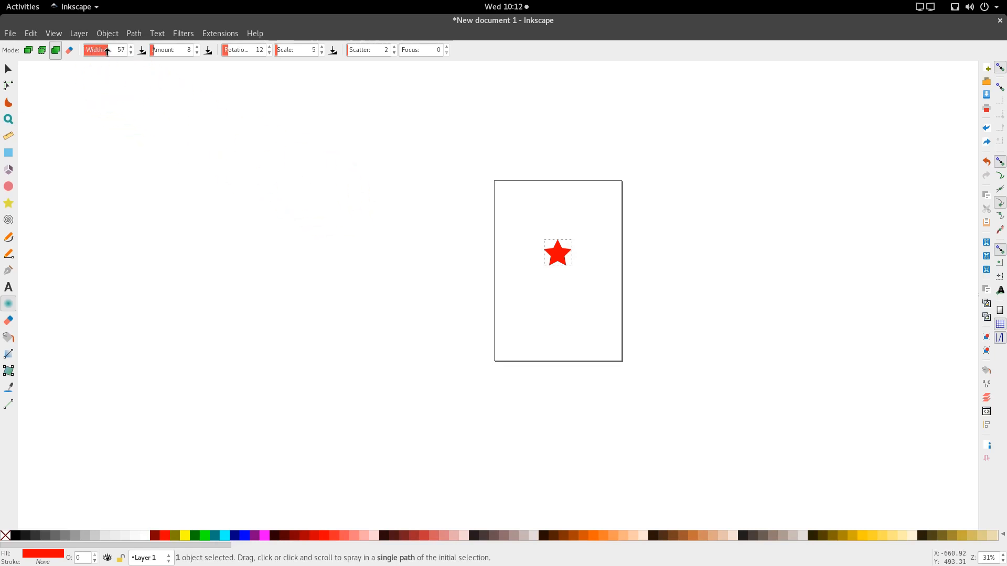
click(110, 51)
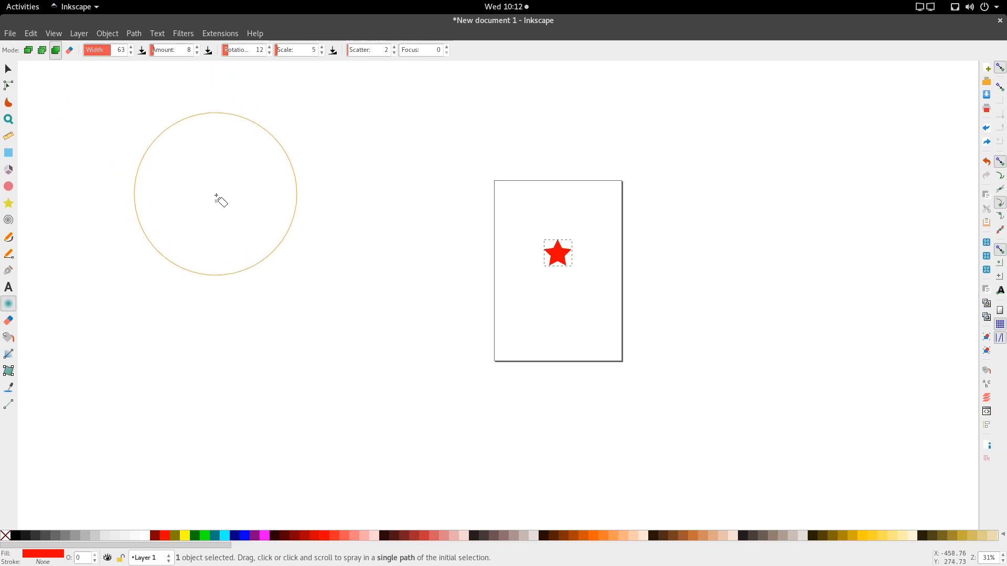
mouse_move(216, 199)
mouse_down()
mouse_move(266, 215)
mouse_move(331, 160)
mouse_move(371, 190)
mouse_move(383, 213)
mouse_move(364, 248)
mouse_move(302, 267)
mouse_move(283, 226)
mouse_move(231, 193)
mouse_up()
key(ctrl+z)
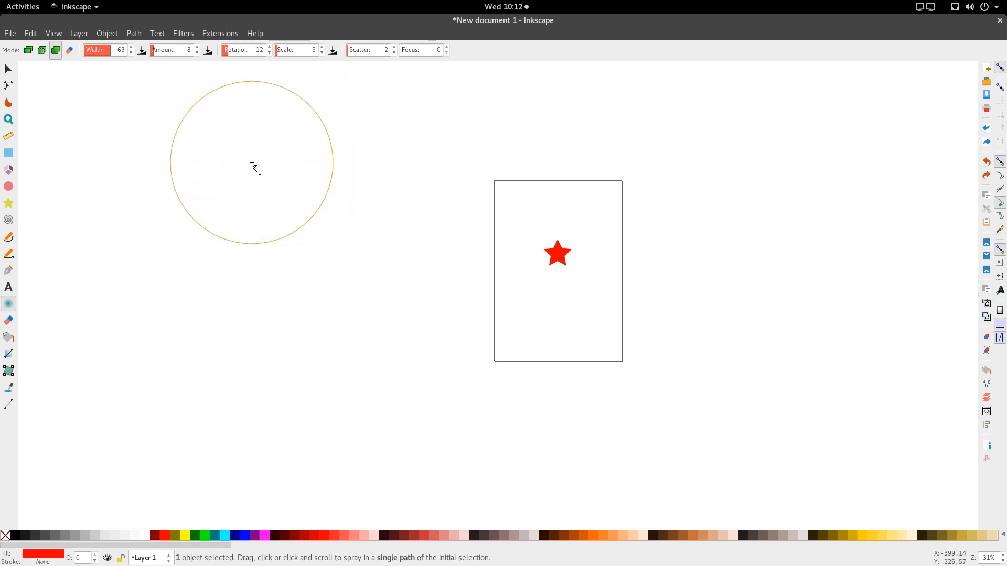
- Try spraying the star with width 26 and amount 32, and undo the spray
click(95, 50)
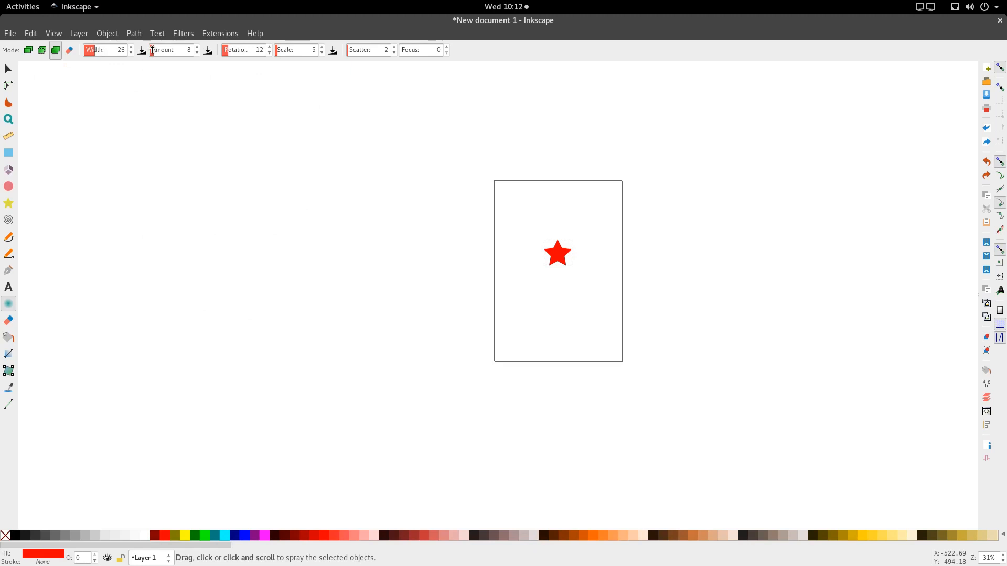
drag(152, 50, 163, 50)
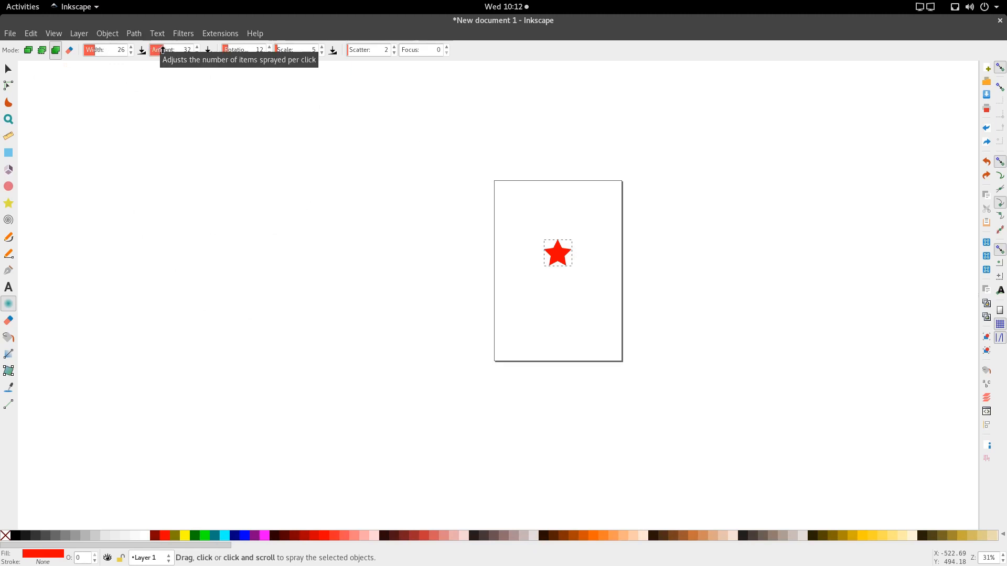
mouse_move(148, 185)
mouse_down()
mouse_move(201, 184)
mouse_move(346, 139)
mouse_move(389, 140)
mouse_up()
key(ctrl+z)
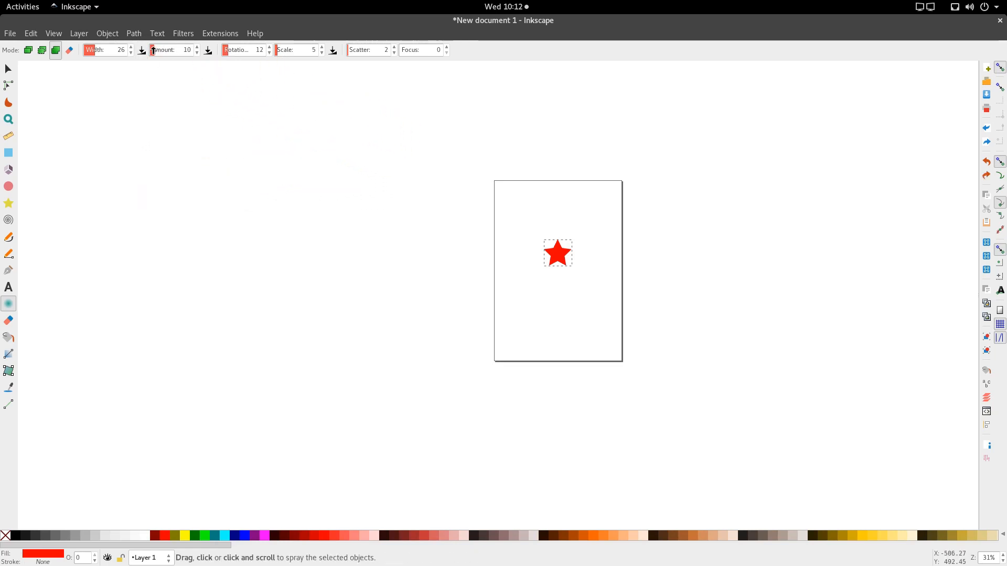
- Spray an arc of stars above the original with width 41, amount 11 and rotation 0
drag(153, 51, 156, 52)
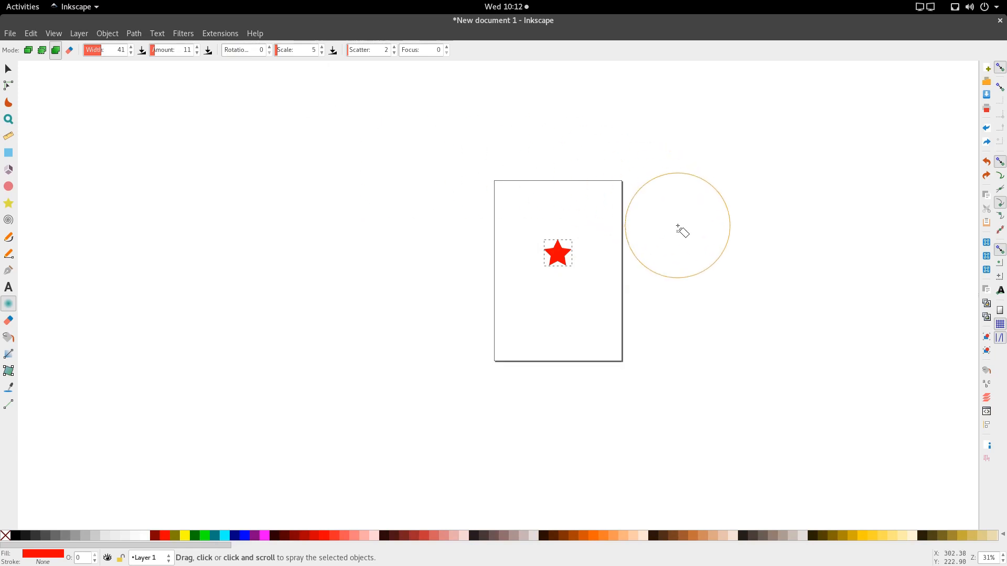
mouse_move(397, 223)
mouse_down()
mouse_move(489, 174)
mouse_move(623, 171)
mouse_move(719, 195)
mouse_move(714, 263)
mouse_up()
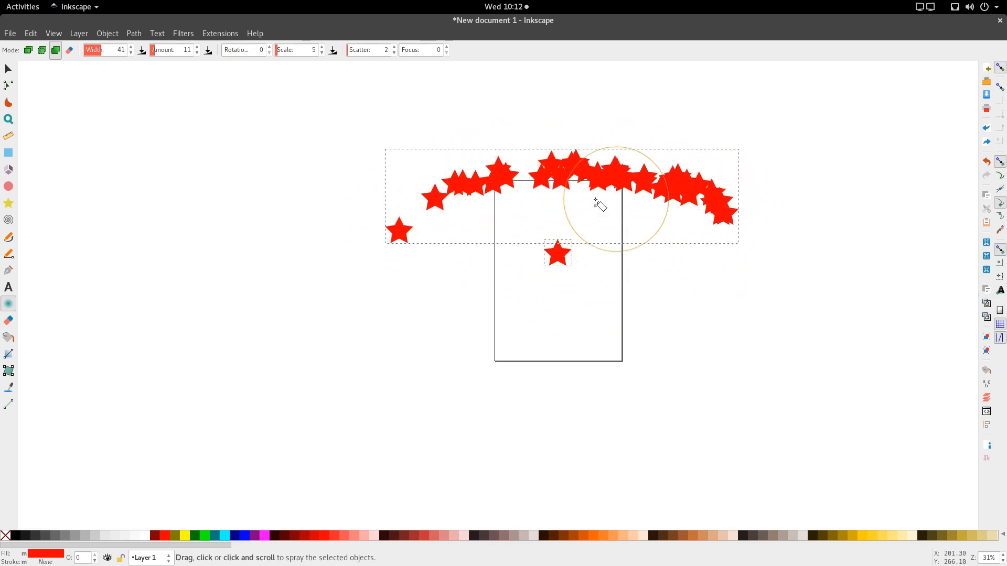
- Undo the arc of stars, try spraying the star with rotation 100, and undo that spray
key(ctrl+z)
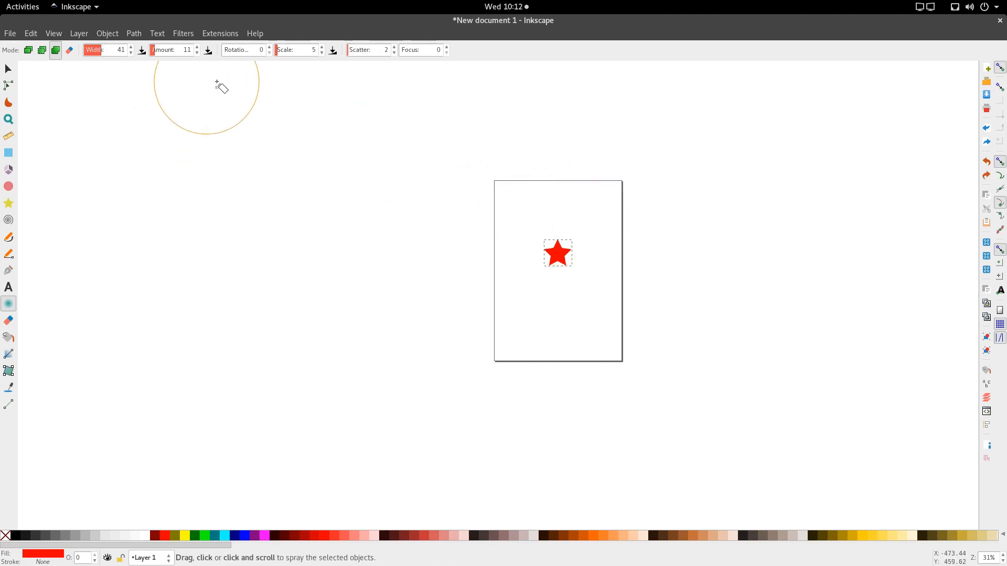
click(268, 47)
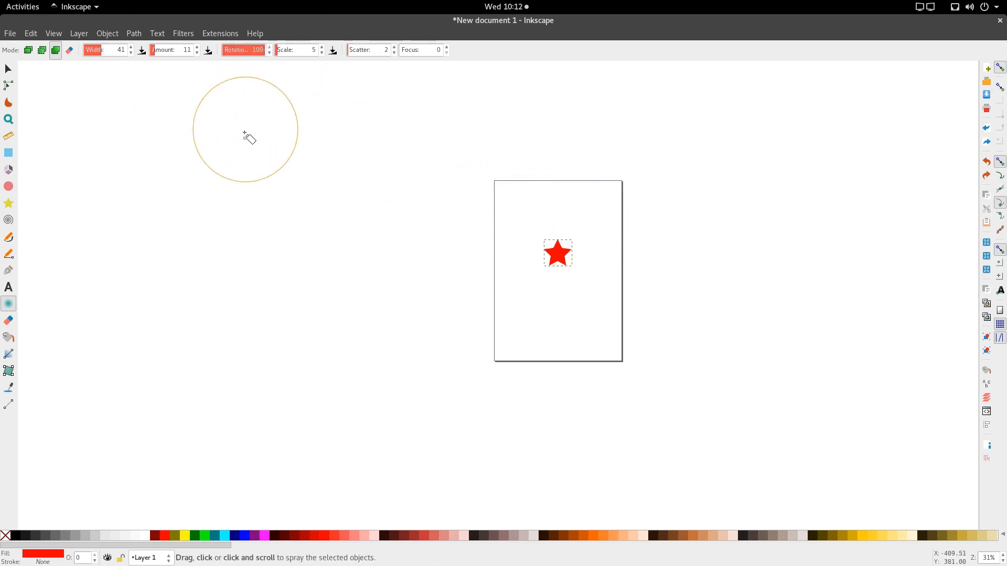
mouse_move(243, 144)
mouse_down()
mouse_move(482, 119)
mouse_move(540, 146)
mouse_move(589, 147)
mouse_move(603, 165)
mouse_up()
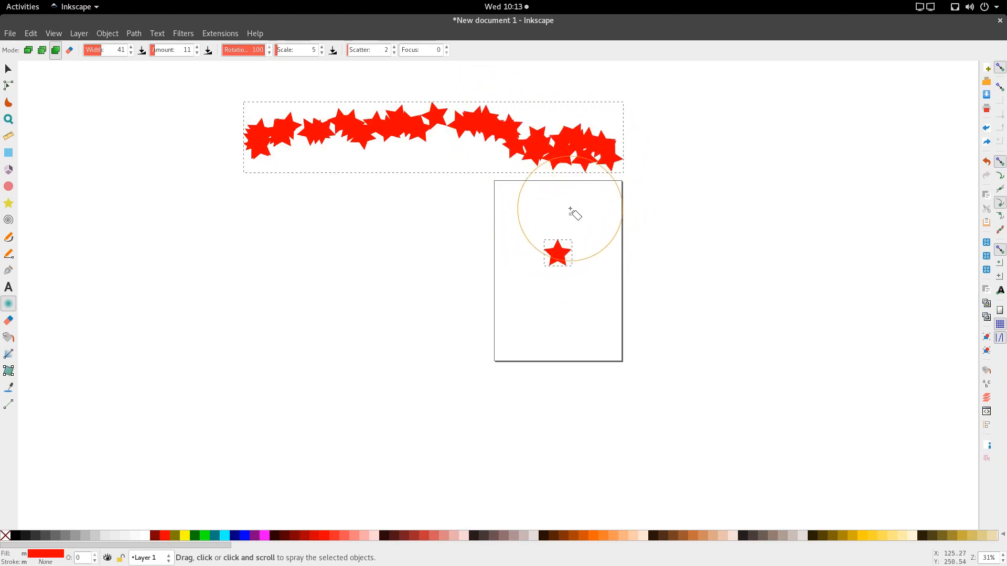
key(ctrl+z)
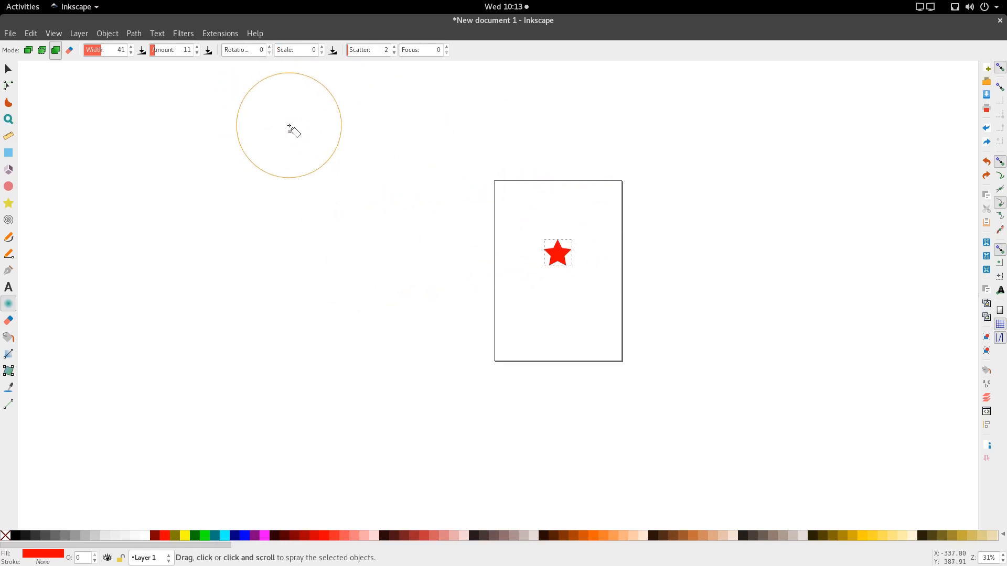
- Try spraying the star with rotation 0 and scale 0, undo it, and spray an arc above the page with scale 100
drag(289, 125, 326, 120)
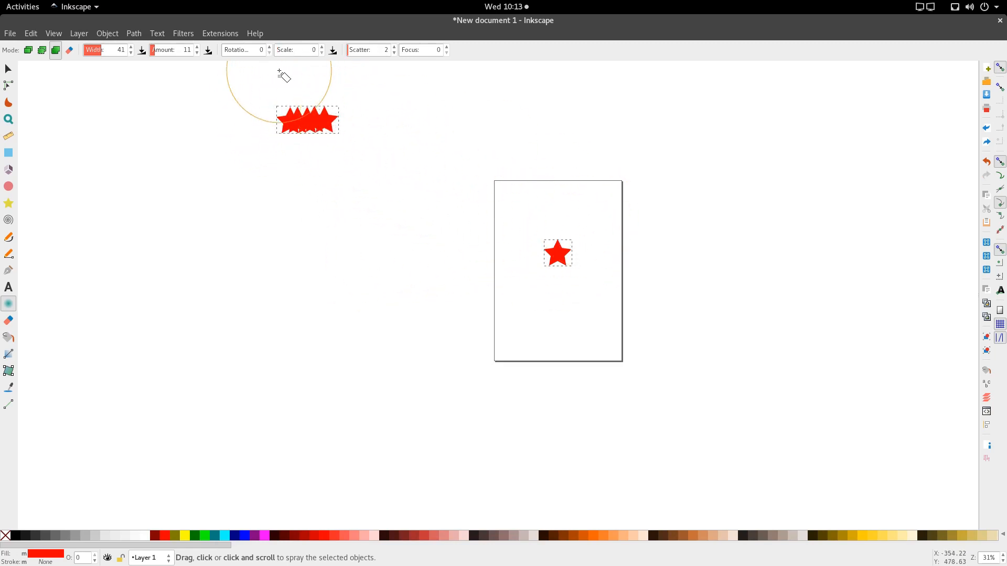
key(ctrl+z)
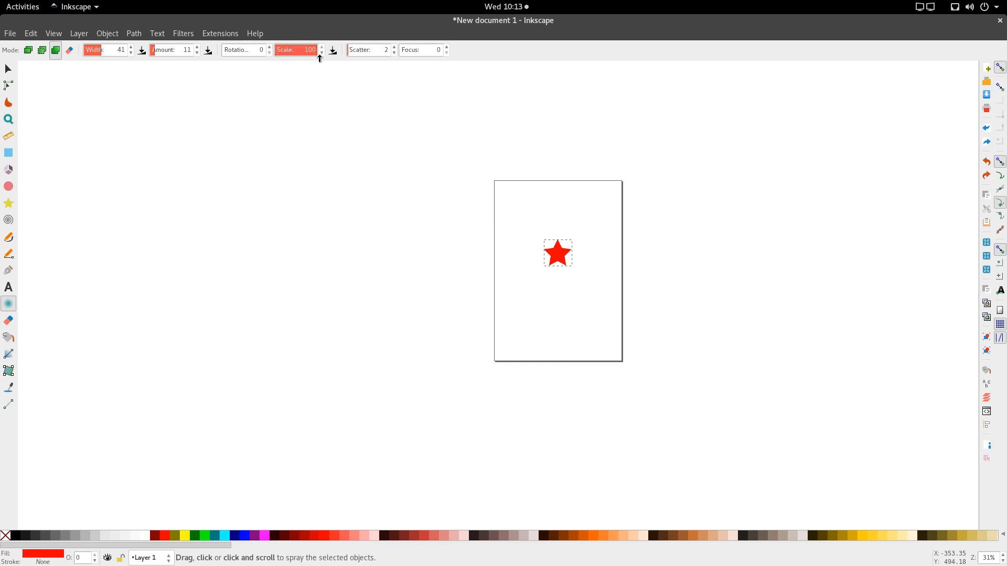
mouse_move(306, 231)
mouse_down()
mouse_move(407, 166)
mouse_move(499, 155)
mouse_move(574, 162)
mouse_move(660, 207)
mouse_move(766, 303)
mouse_up()
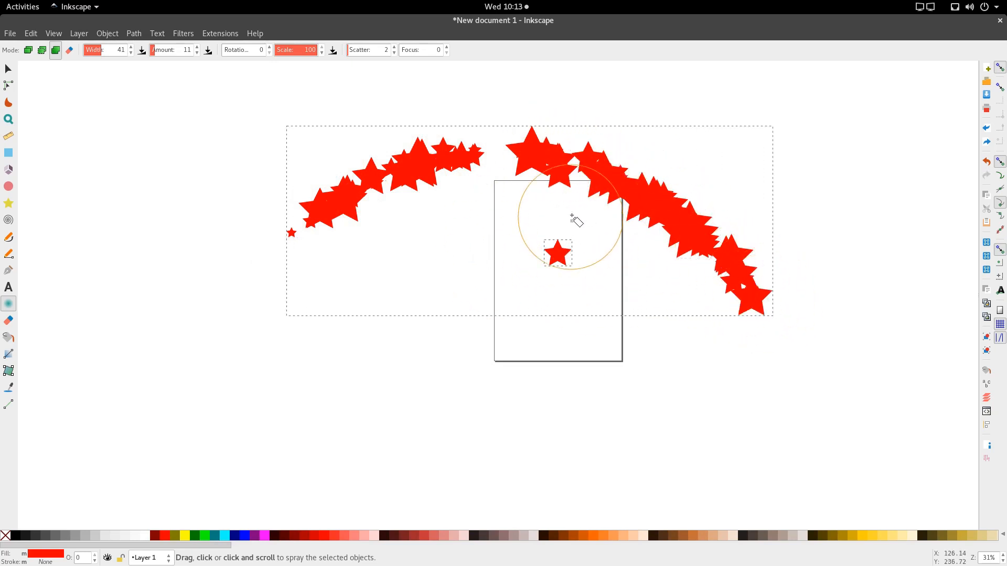
- Switch the display mode to Outline and undo the arc sprayed with scale 100
click(134, 33)
mouse_move(55, 37)
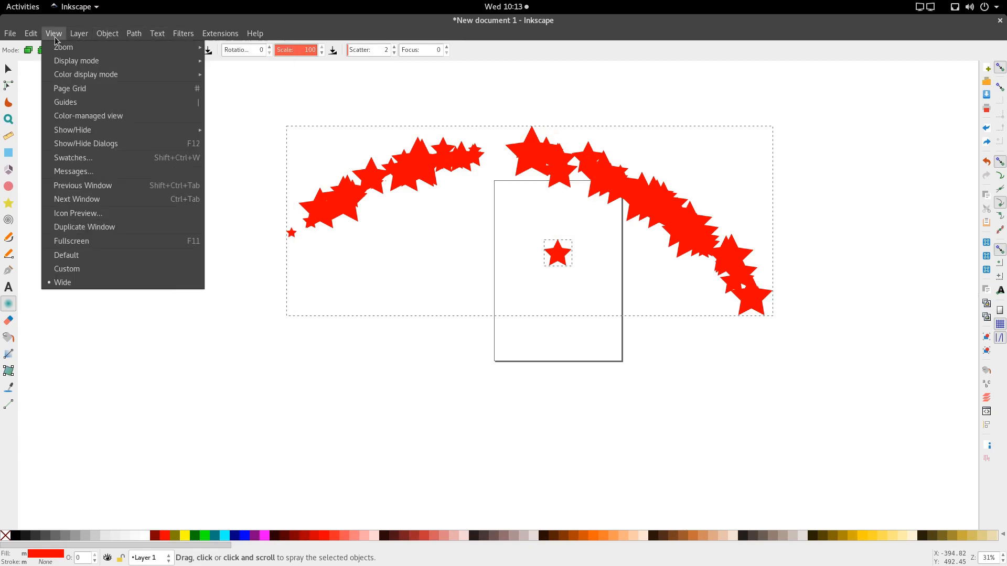
mouse_move(105, 61)
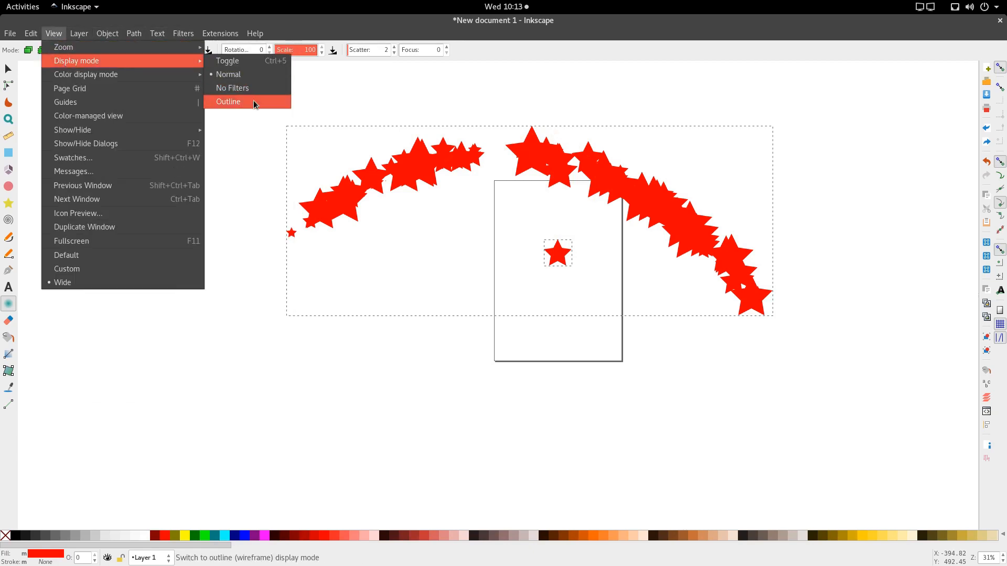
click(253, 101)
ctrl+scroll(555, 191, up, 1)
ctrl+scroll(555, 188, down, 3)
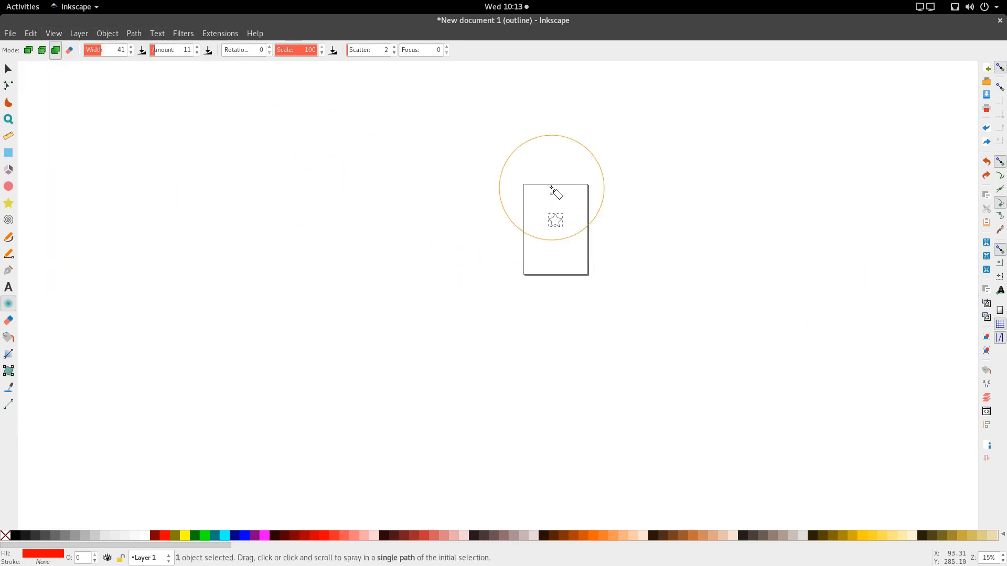
- Set the Spray tool to copy mode, try an arc of star copies above the page with scale 100, and undo it
click(28, 50)
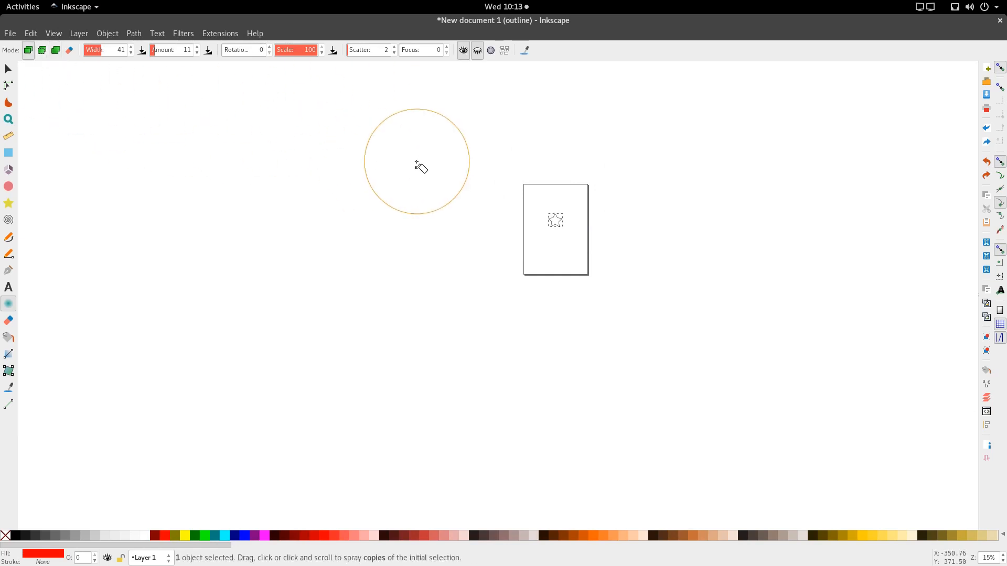
mouse_move(418, 163)
mouse_down()
mouse_move(463, 145)
mouse_move(554, 144)
mouse_move(668, 203)
mouse_up()
ctrl+scroll(620, 188, up, 2)
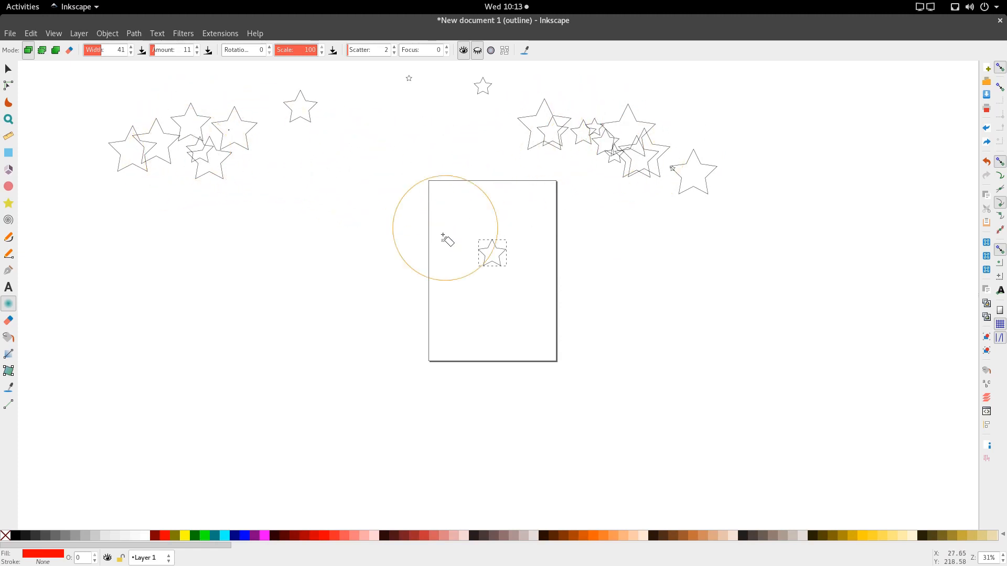
ctrl+scroll(416, 178, down, 1)
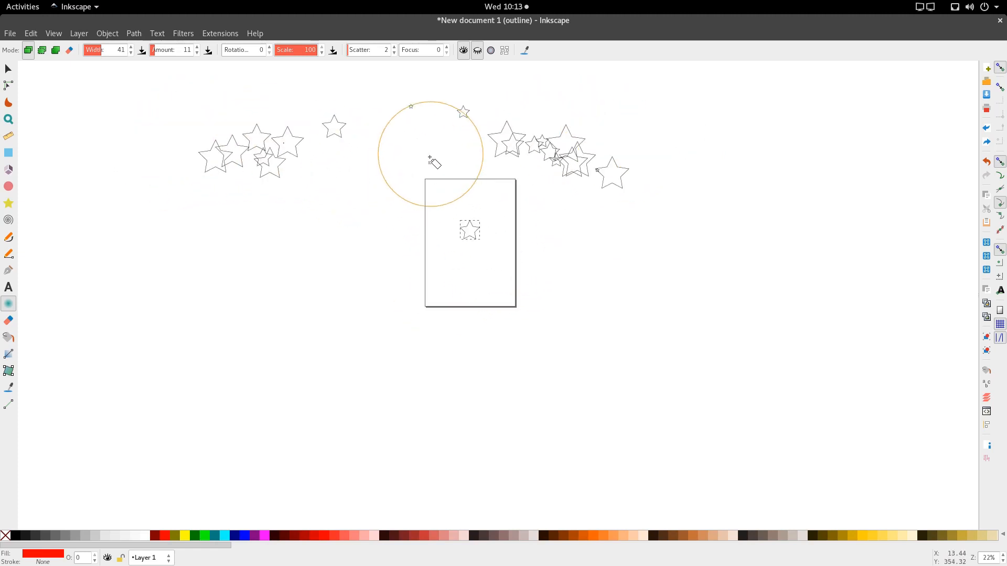
ctrl+scroll(629, 180, up, 1)
key(s)
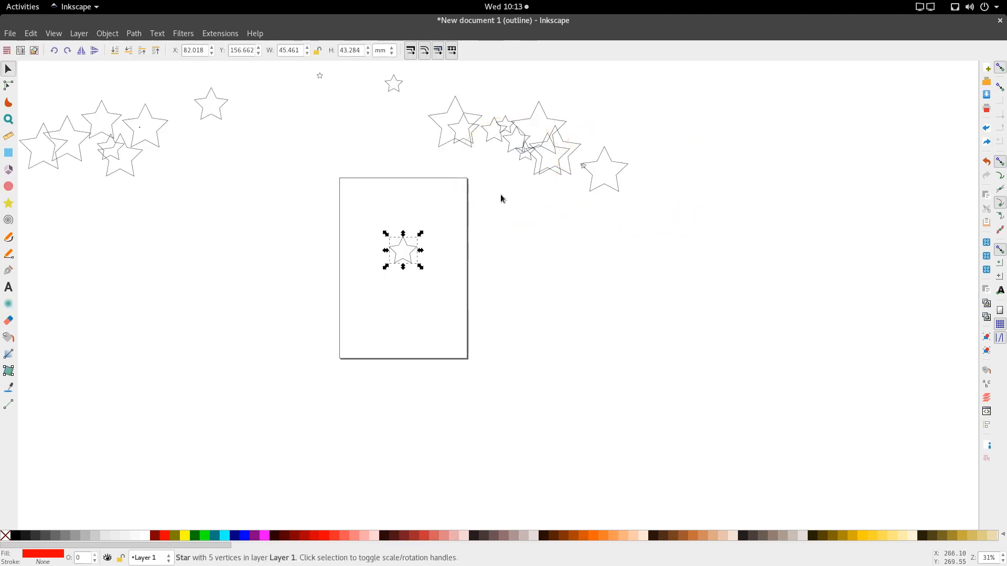
ctrl+scroll(501, 198, down, 2)
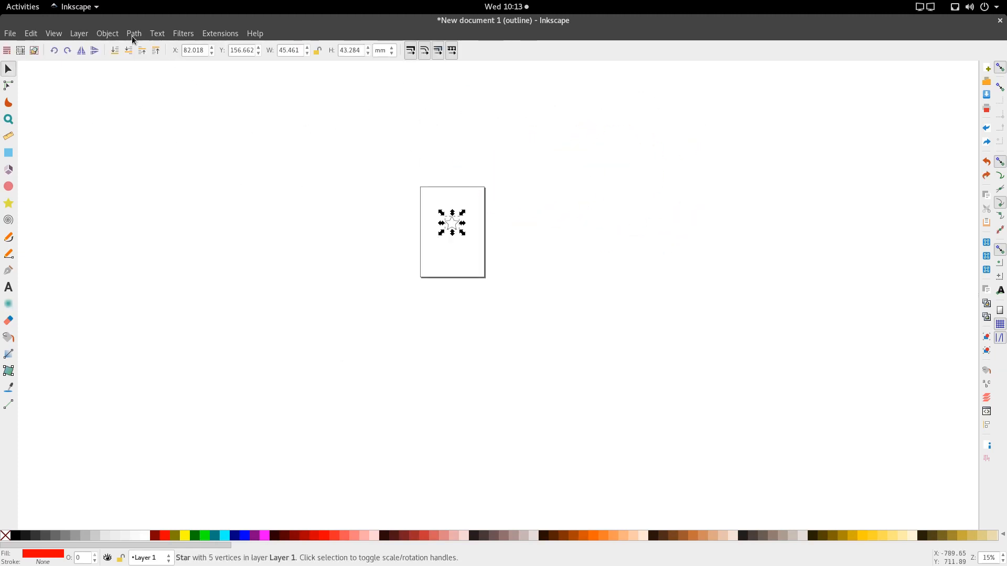
- Return the display mode to Normal
click(132, 34)
mouse_move(78, 60)
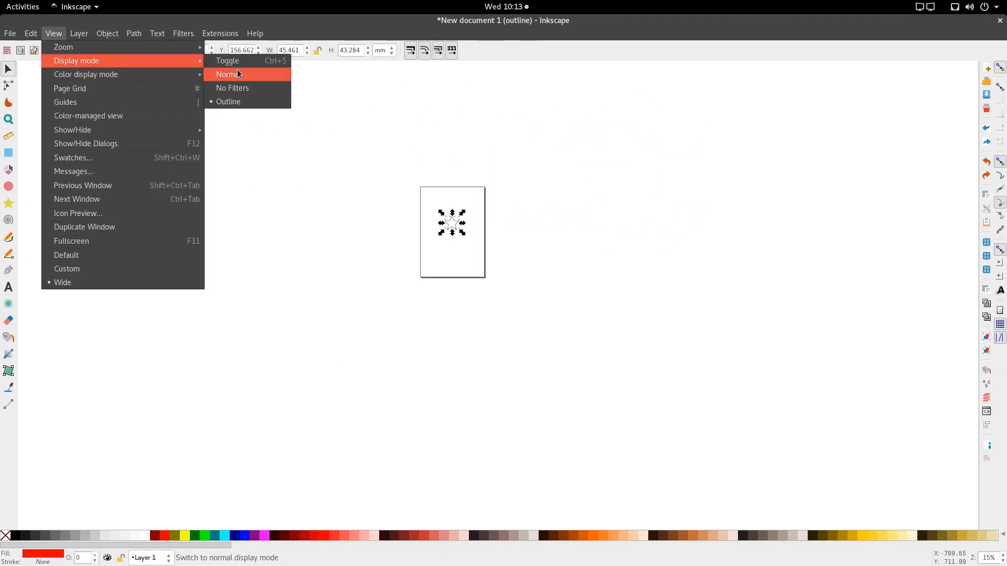
click(237, 73)
ctrl+scroll(425, 153, up, 1)
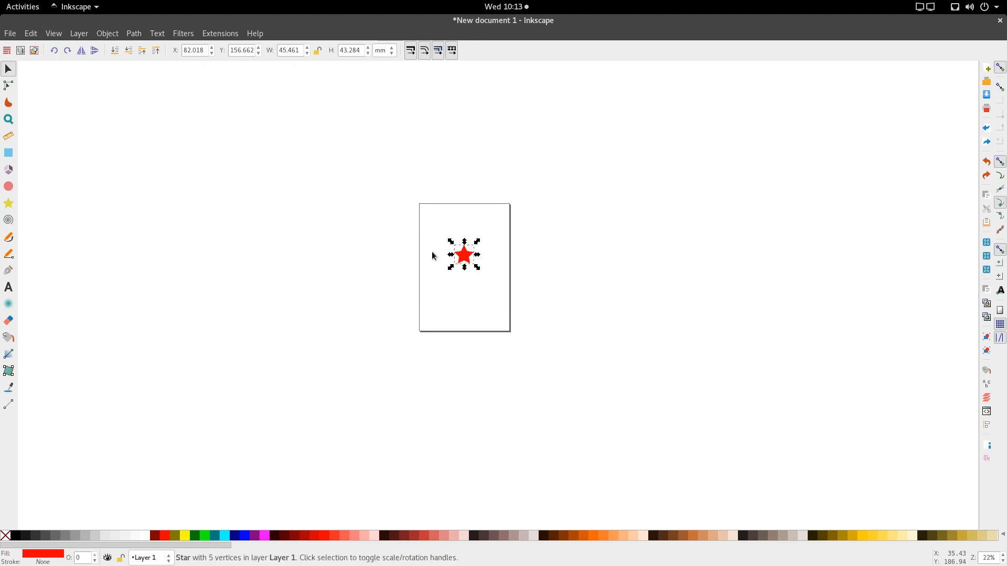
- Spray copies of the star in the empty area left of the page with scale 21 and scatter 53
key(a)
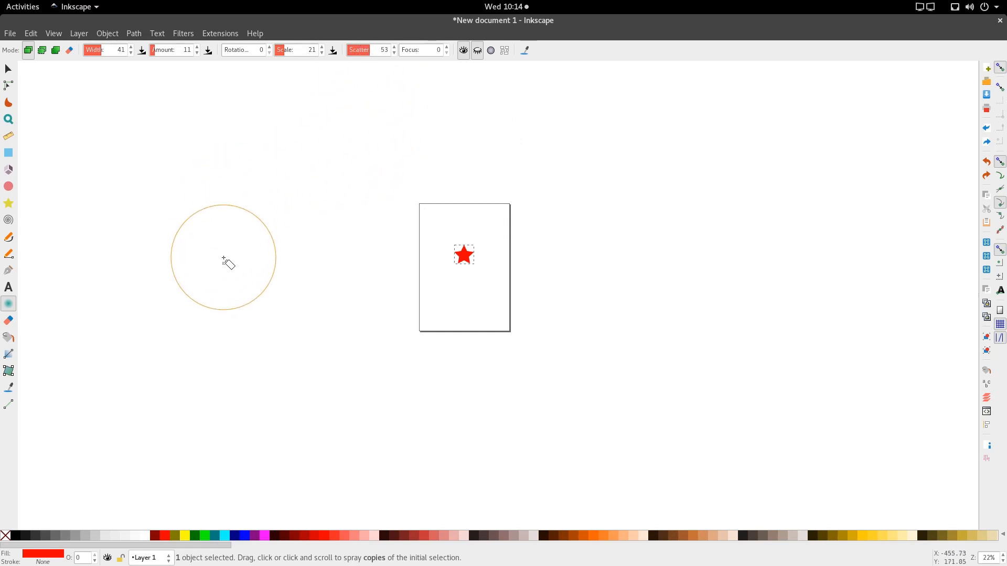
mouse_move(223, 259)
mouse_down()
mouse_move(247, 211)
mouse_move(285, 213)
mouse_move(347, 182)
mouse_up()
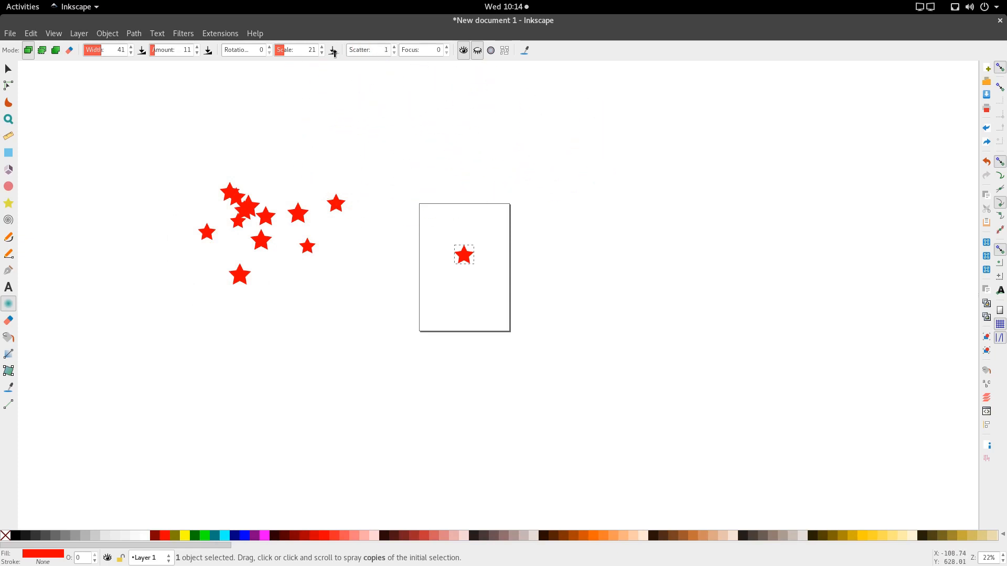
- Try spraying stars above the page with scatter 1 and with scatter 100, undoing each spray
drag(433, 140, 568, 139)
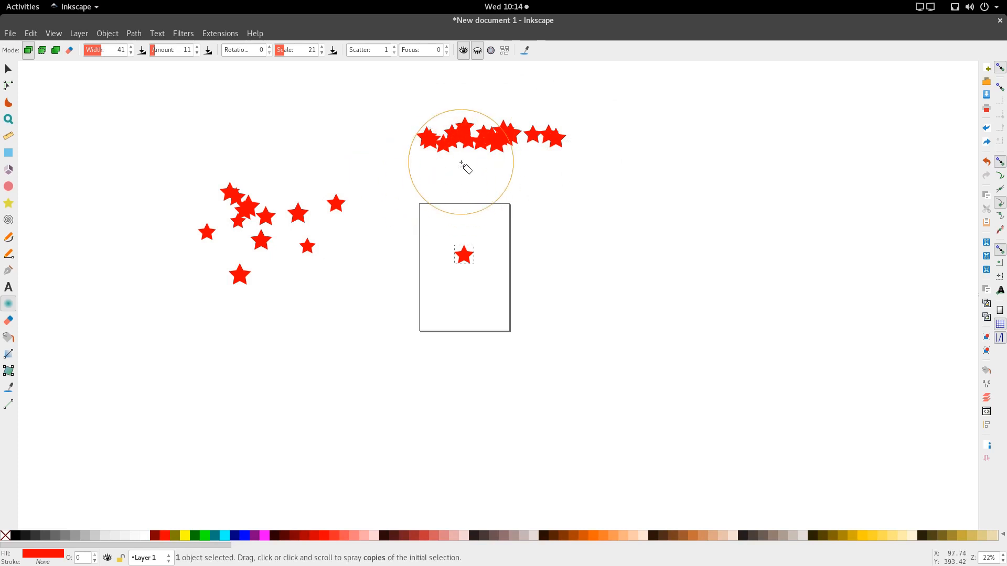
key(ctrl+z)
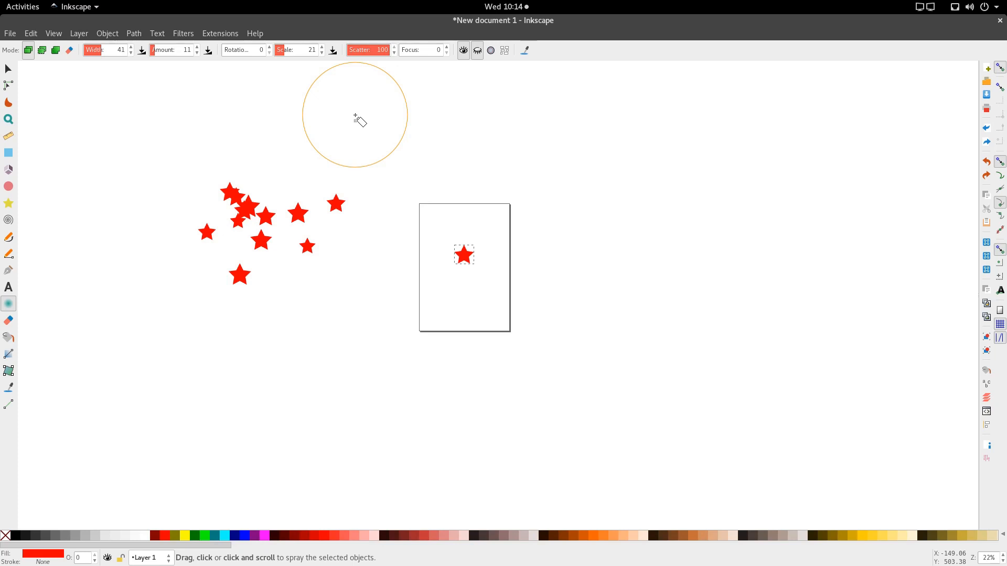
mouse_move(364, 128)
mouse_down()
mouse_move(367, 139)
mouse_move(470, 141)
mouse_move(537, 128)
mouse_move(647, 124)
mouse_move(719, 138)
mouse_move(799, 131)
mouse_move(652, 136)
mouse_up()
key(ctrl+z)
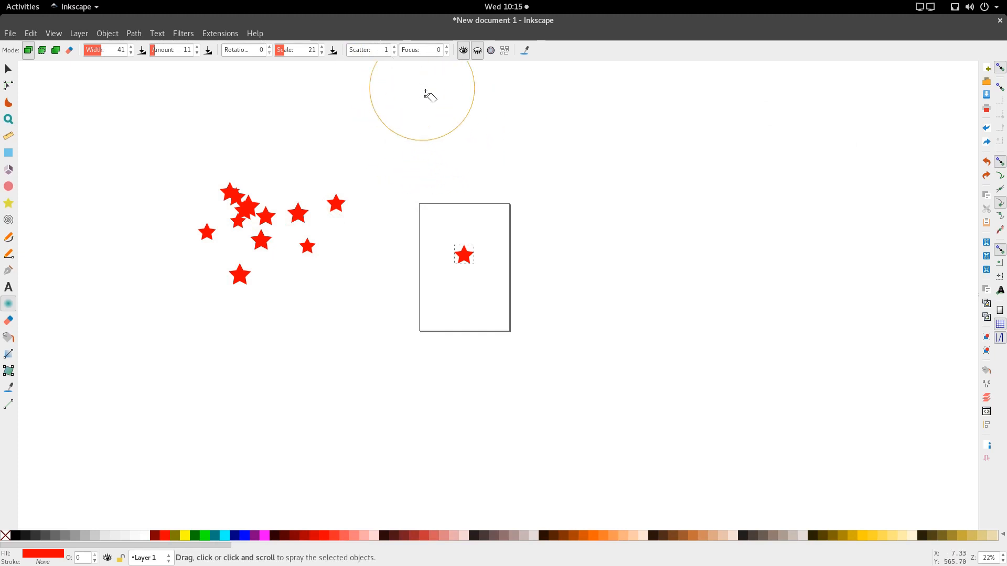
- With scatter 1, spray a short row of stars above the page at focus 0 and a ring beside it at focus 100
click(473, 137)
drag(474, 139, 541, 131)
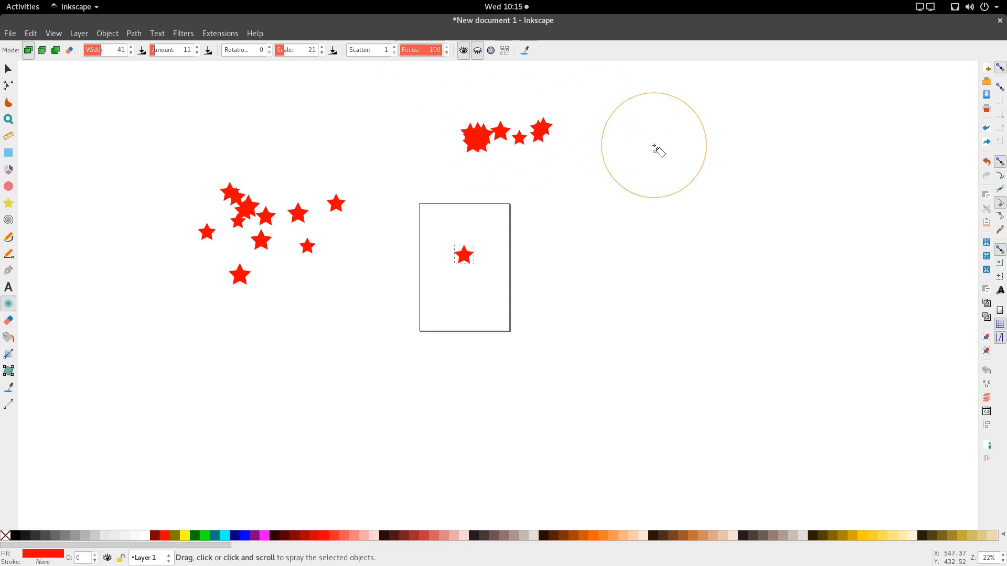
mouse_move(654, 147)
mouse_down()
mouse_move(639, 128)
mouse_move(650, 147)
mouse_move(659, 139)
mouse_move(645, 132)
mouse_move(653, 150)
mouse_move(664, 134)
mouse_move(645, 130)
mouse_move(656, 147)
mouse_move(652, 125)
mouse_move(633, 139)
mouse_move(659, 151)
mouse_move(650, 130)
mouse_move(640, 142)
mouse_move(662, 135)
mouse_move(657, 128)
mouse_move(654, 155)
mouse_move(660, 134)
mouse_move(643, 137)
mouse_move(659, 152)
mouse_move(647, 134)
mouse_move(651, 150)
mouse_move(662, 134)
mouse_move(644, 138)
mouse_move(664, 150)
mouse_move(660, 134)
mouse_move(655, 149)
mouse_move(660, 136)
mouse_move(643, 134)
mouse_move(666, 145)
mouse_move(663, 134)
mouse_move(658, 147)
mouse_move(661, 138)
mouse_move(646, 137)
mouse_move(659, 146)
mouse_move(658, 127)
mouse_move(652, 141)
mouse_move(667, 133)
mouse_move(646, 129)
mouse_move(654, 149)
mouse_move(588, 140)
mouse_up()
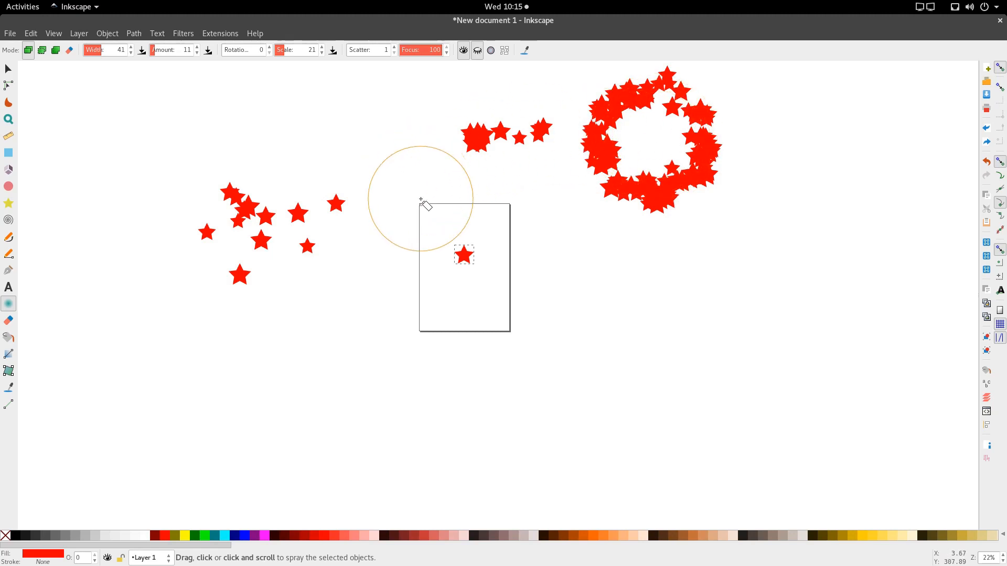
- Select the original star together with all the sprayed copies around the page
key(s)
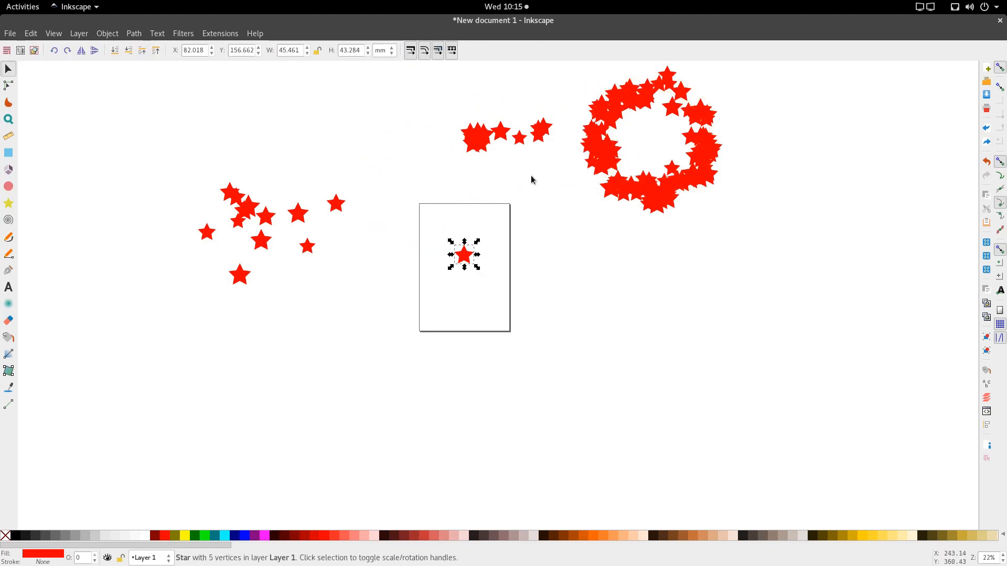
scroll(593, 194, up, 2)
click(468, 317)
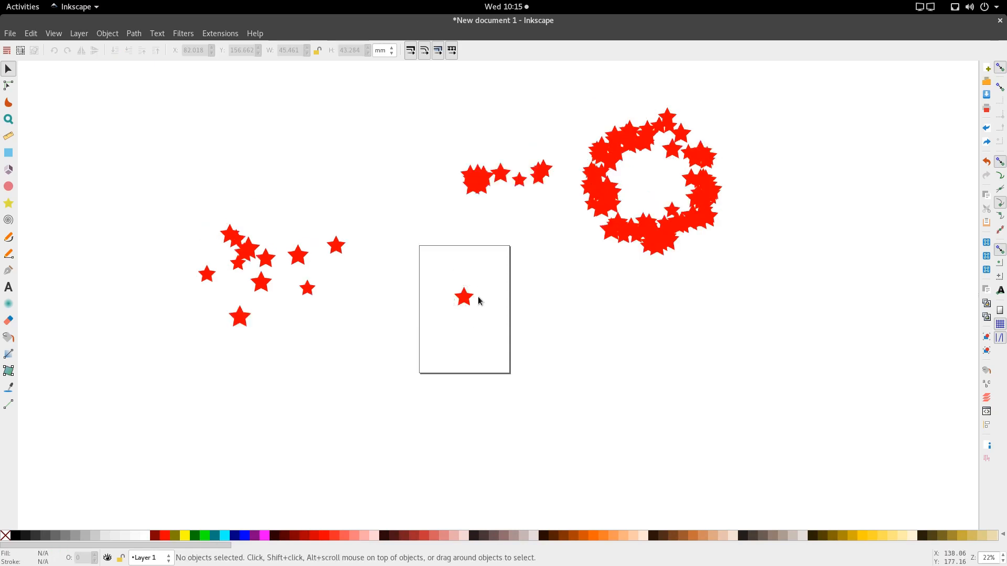
click(470, 295)
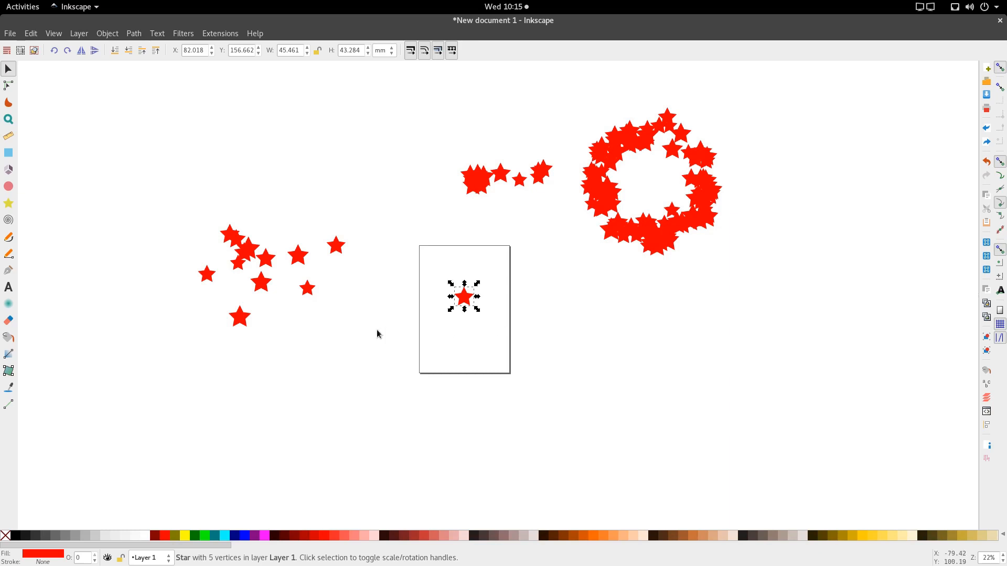
drag(193, 342, 791, 95)
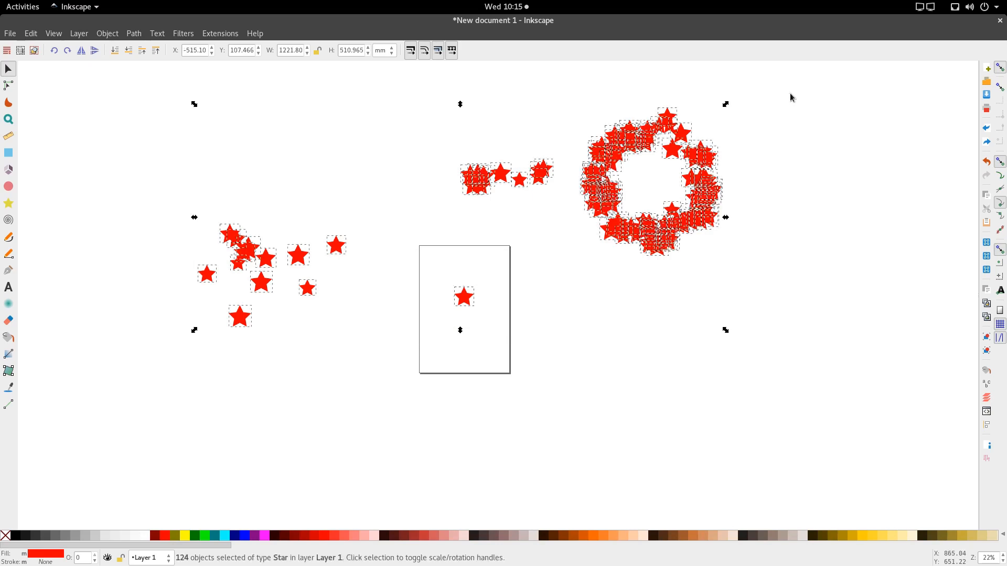